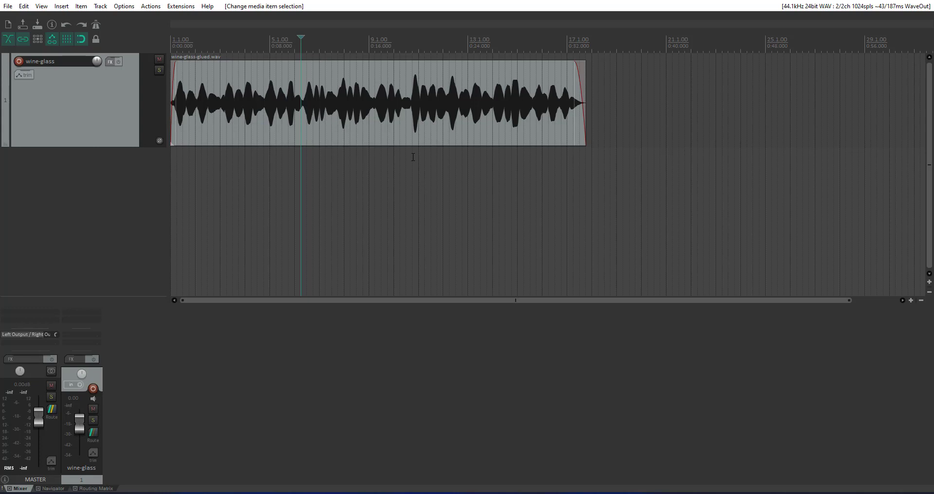
- Play part of the wine-glass item at its original speed and stop playback
key("space")
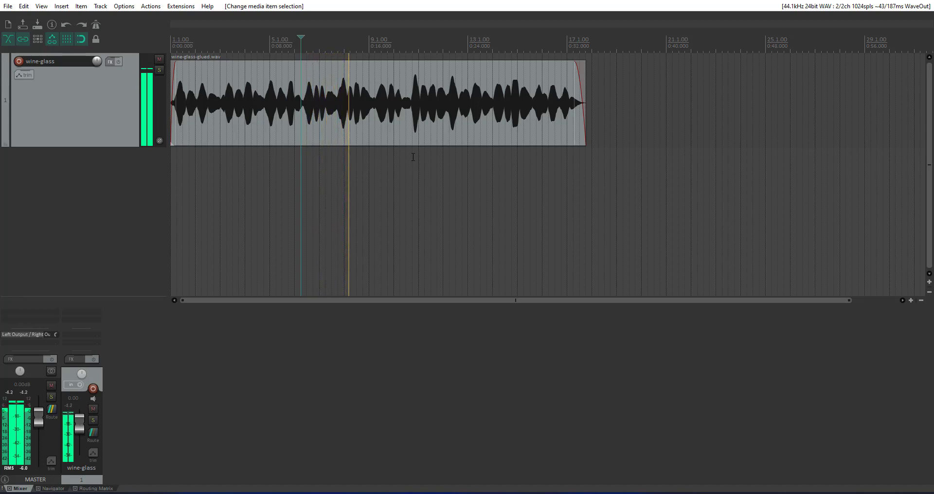
key("space")
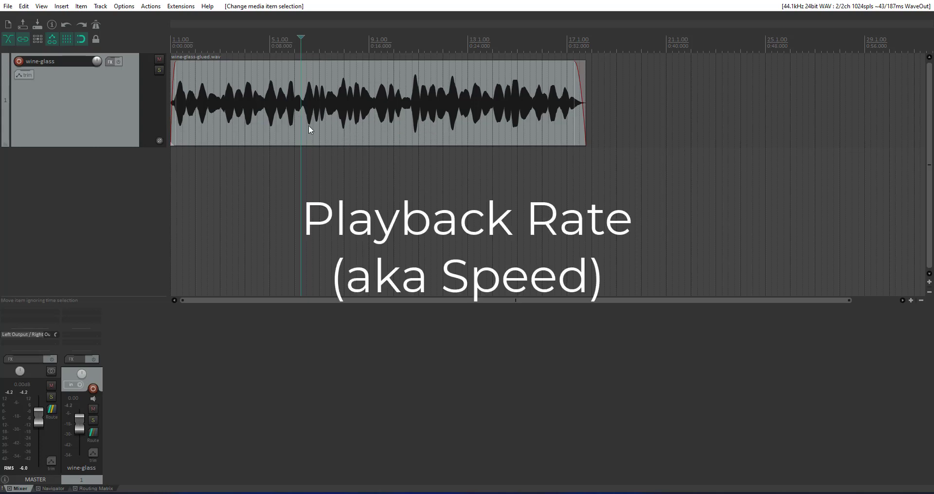
- Set the wine-glass item's playback rate to 2.0 in its media item properties
double_click(373, 118)
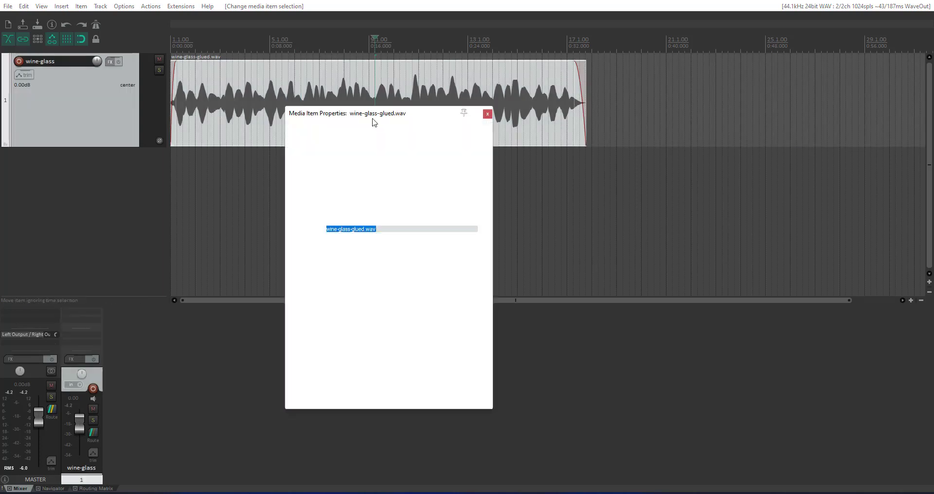
left_click_drag(357, 116, 388, 125)
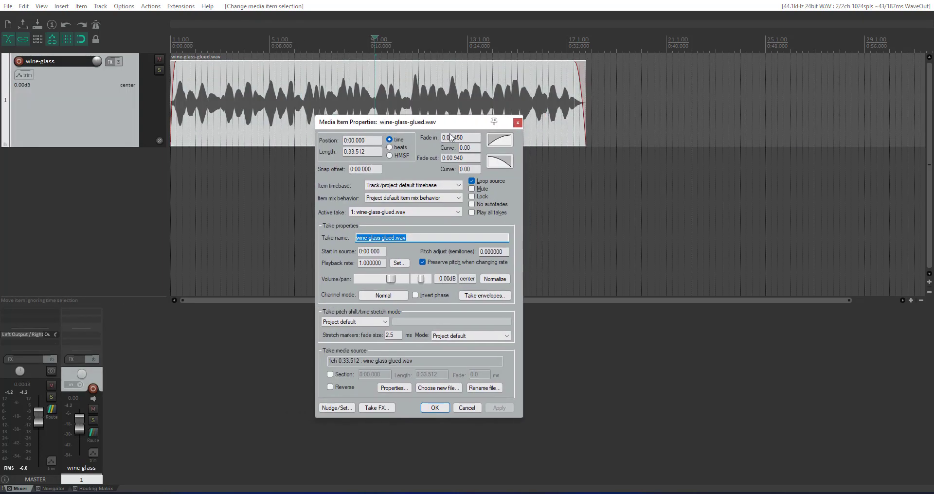
double_click(374, 262)
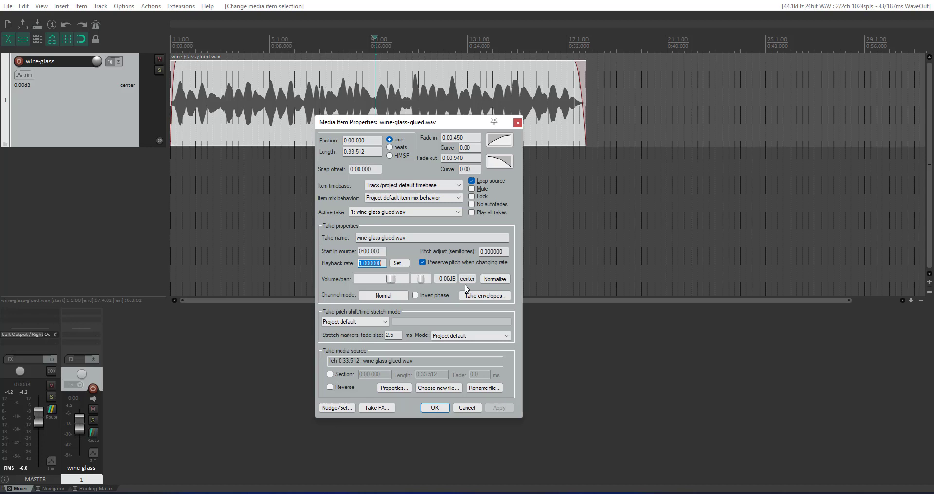
type("2.0")
left_click(500, 410)
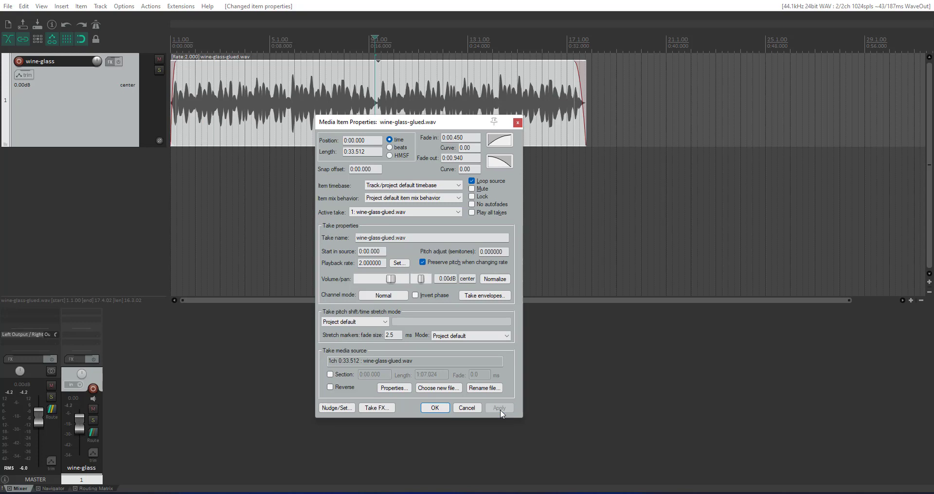
left_click(423, 410)
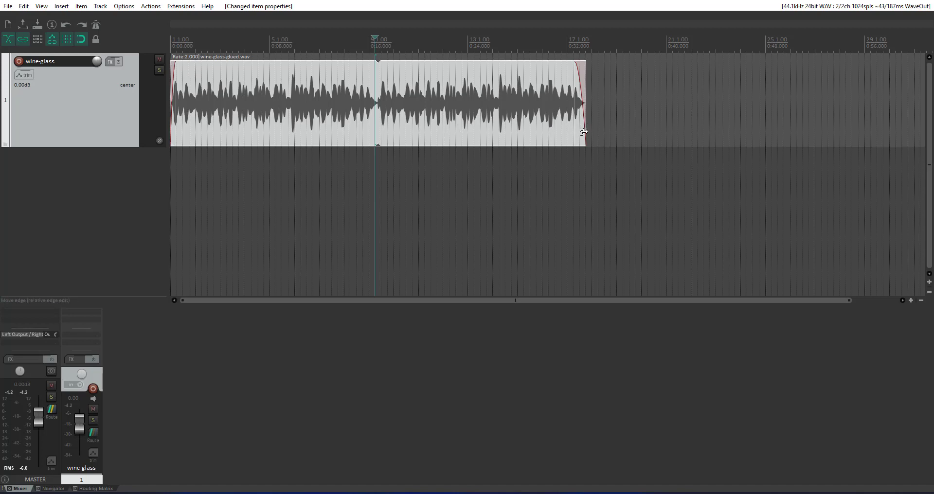
- Trim the item's end to the first loop boundary at about 16.8 s and audition the double-speed audio from near its start
left_click_drag(584, 130, 372, 137)
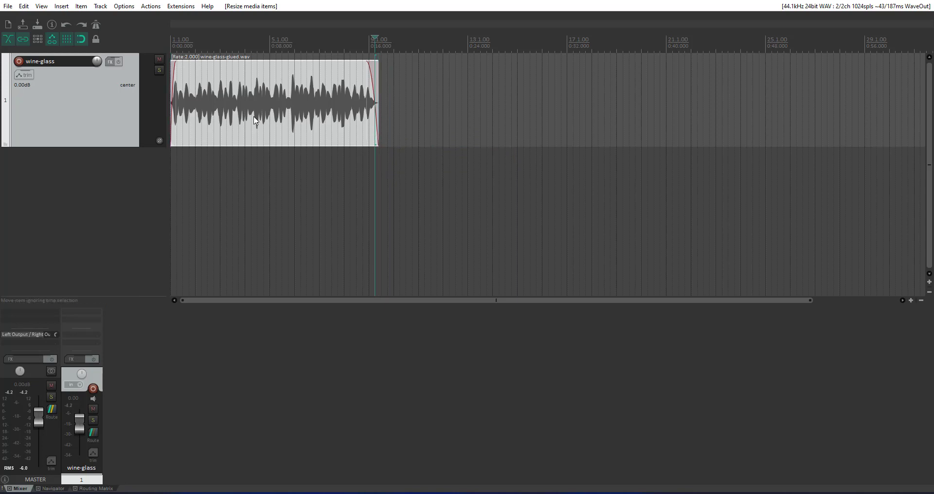
left_click(208, 45)
key("space")
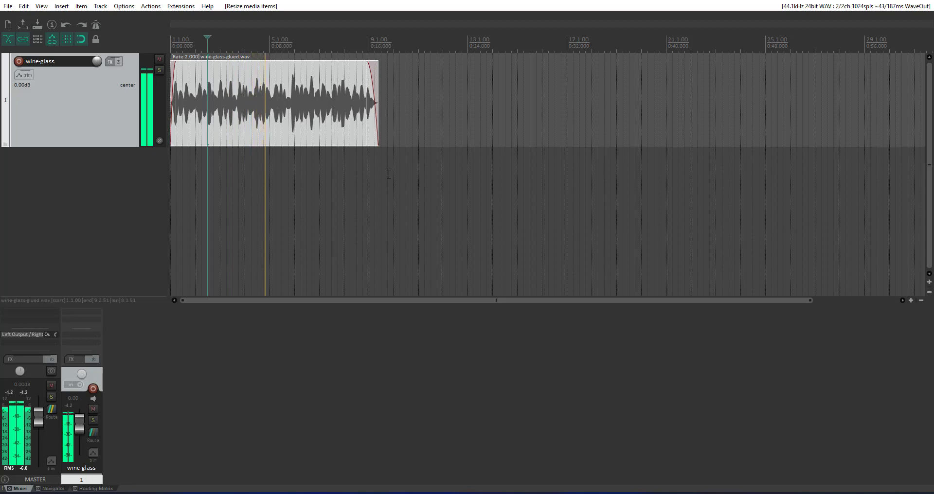
key("space")
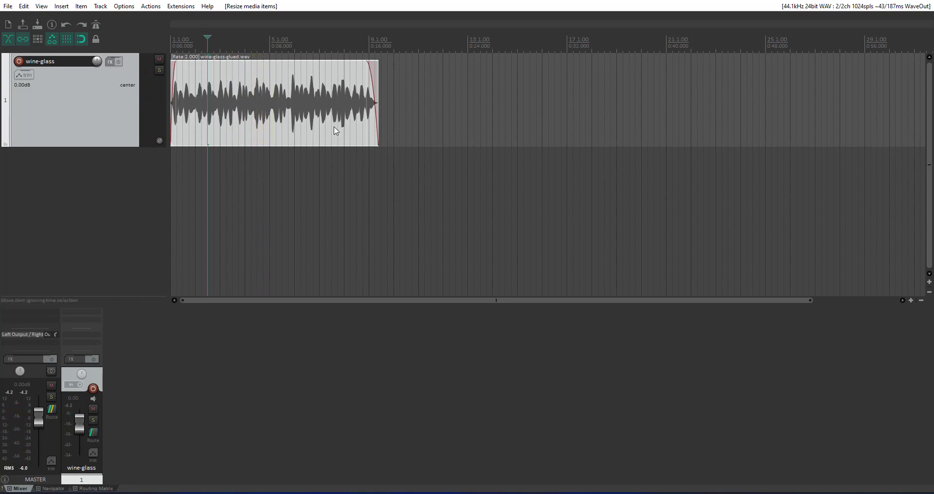
- Turn off source looping in the wine-glass item's properties
double_click(325, 130)
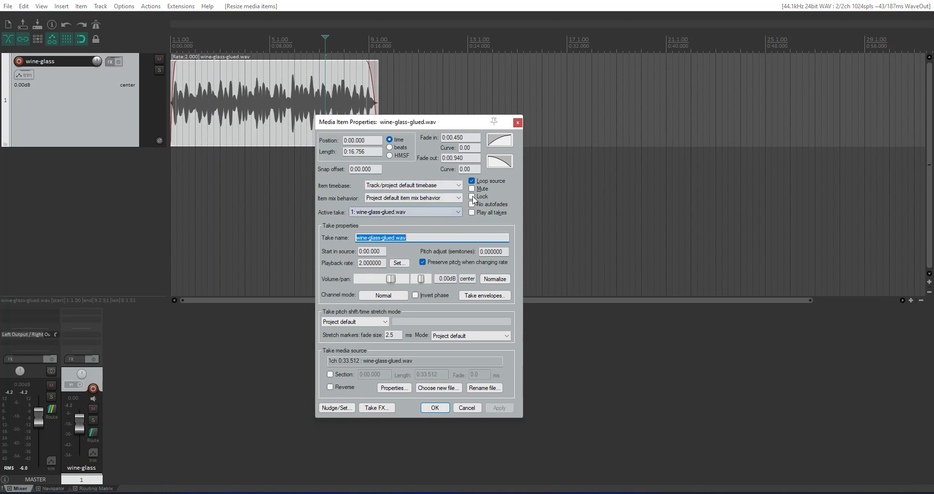
left_click(471, 181)
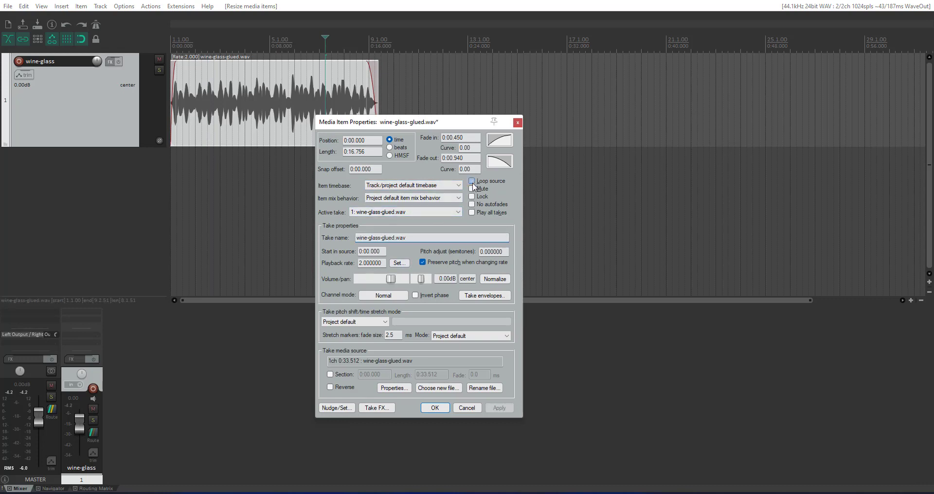
- Set the item's playback rate to 1.0 and extend its end to a length of 33.5 s
double_click(371, 263)
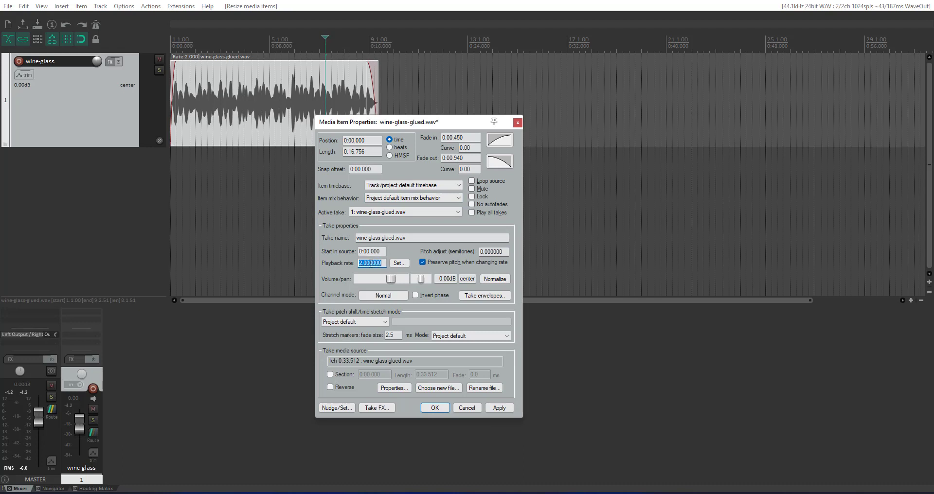
type("1.0")
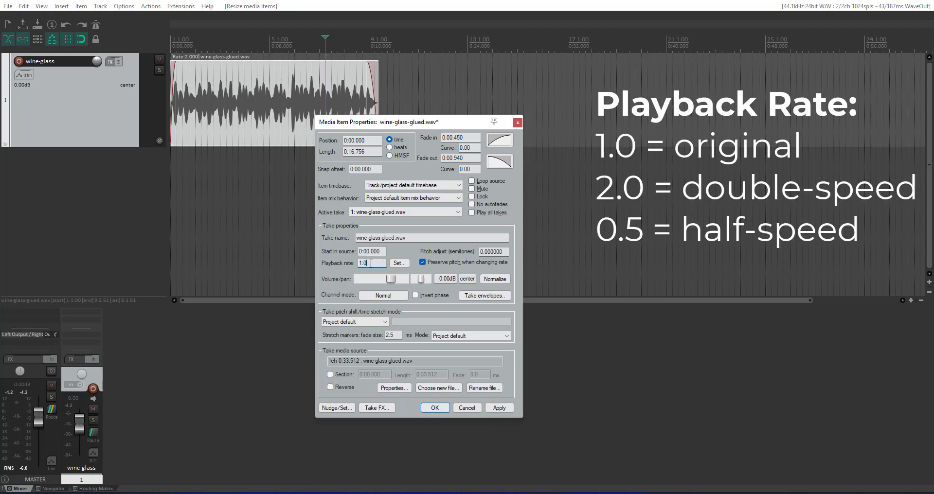
key("Return")
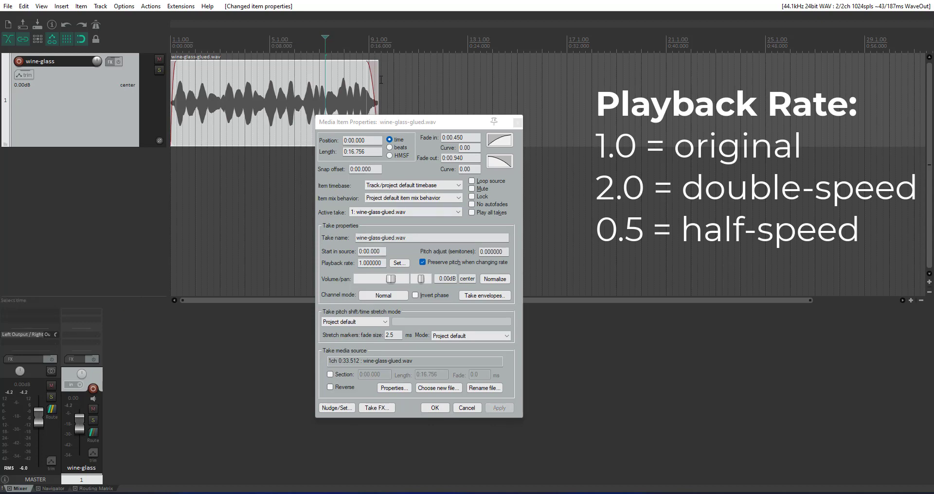
left_click_drag(378, 80, 585, 85)
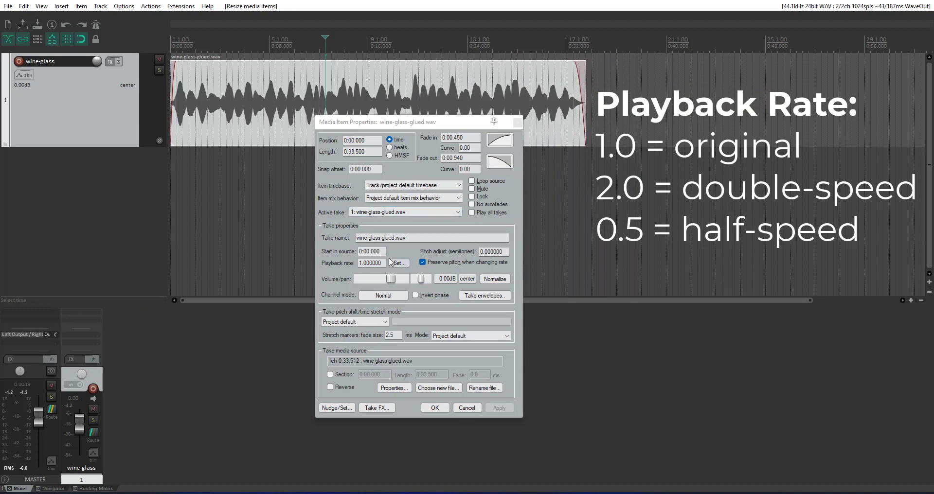
- Set the item's playback rate to 0.5 and extend its end to include all of the slowed audio
double_click(370, 263)
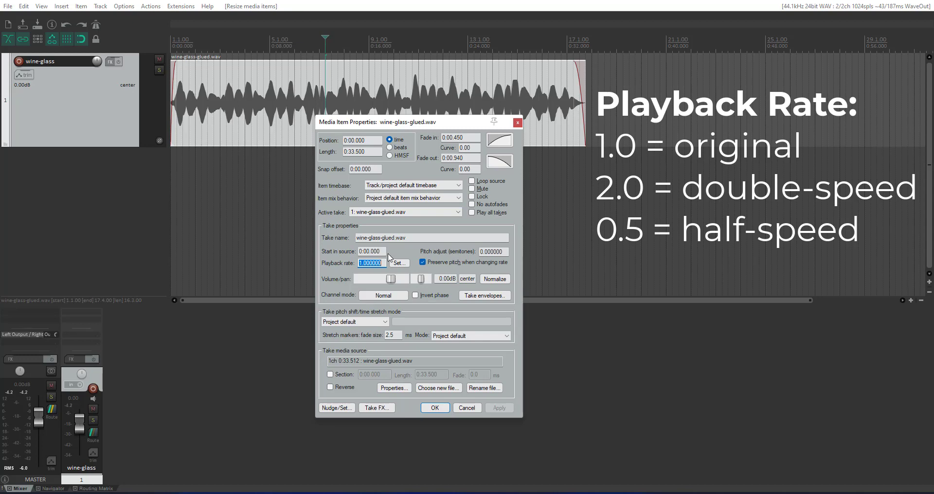
type("0.5")
left_click(507, 409)
left_click(435, 408)
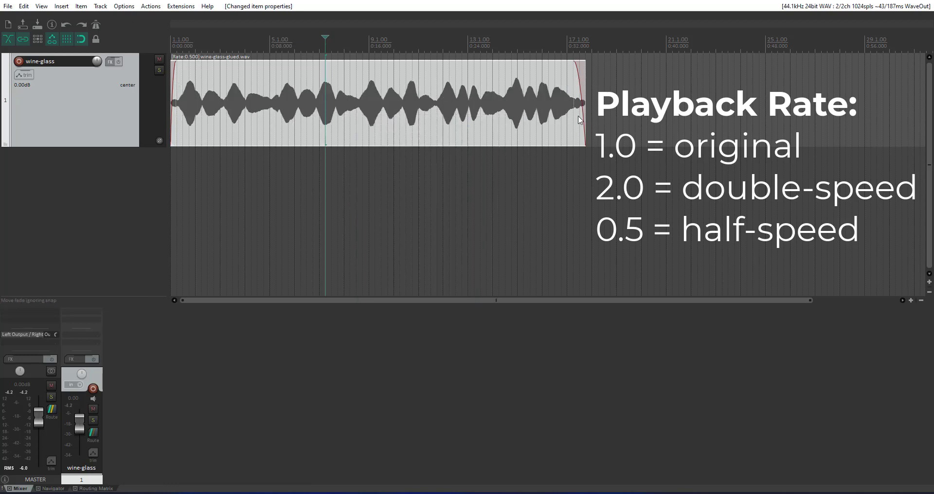
left_click_drag(584, 106, 809, 113)
scroll(689, 204, "down", 3)
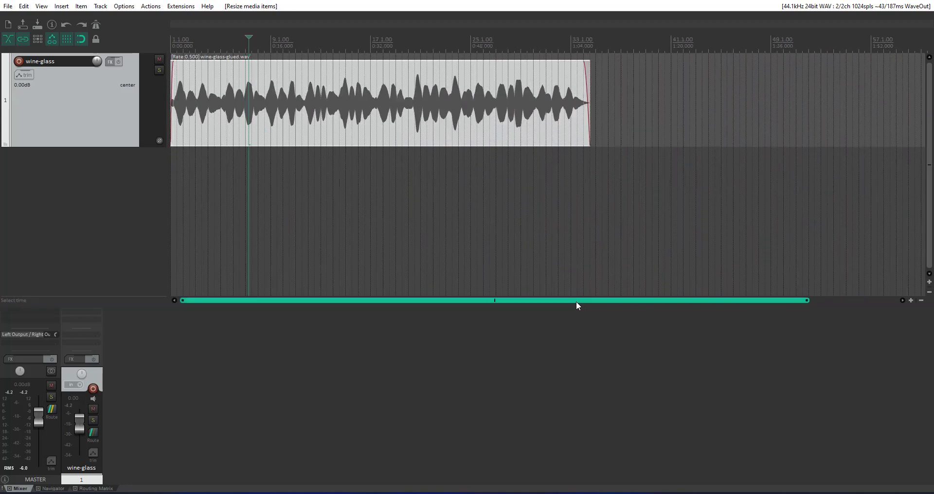
scroll(422, 238, "up", 2)
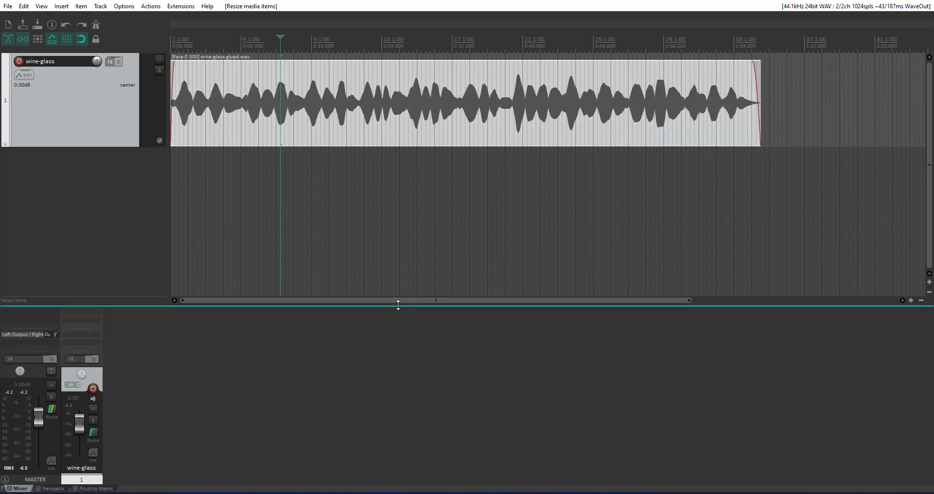
- Audition the half-speed item twice, and undo its extension and playback rate change
key("space")
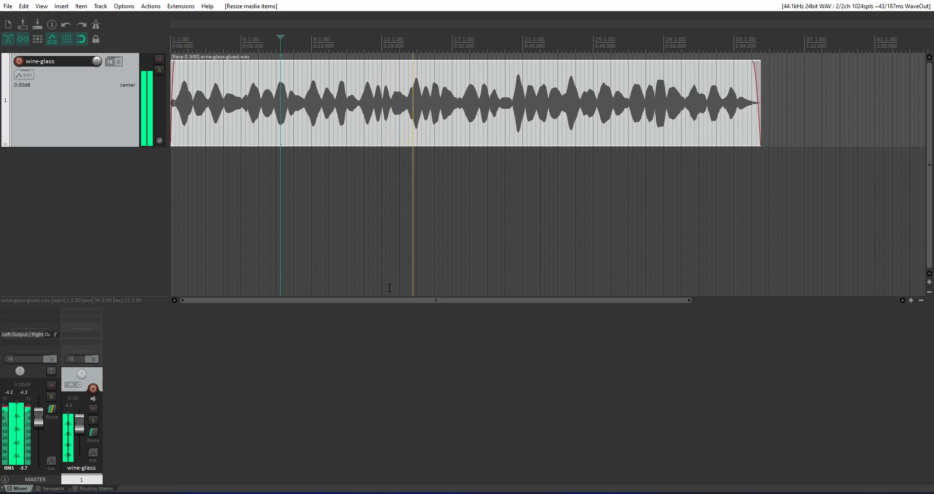
key("space")
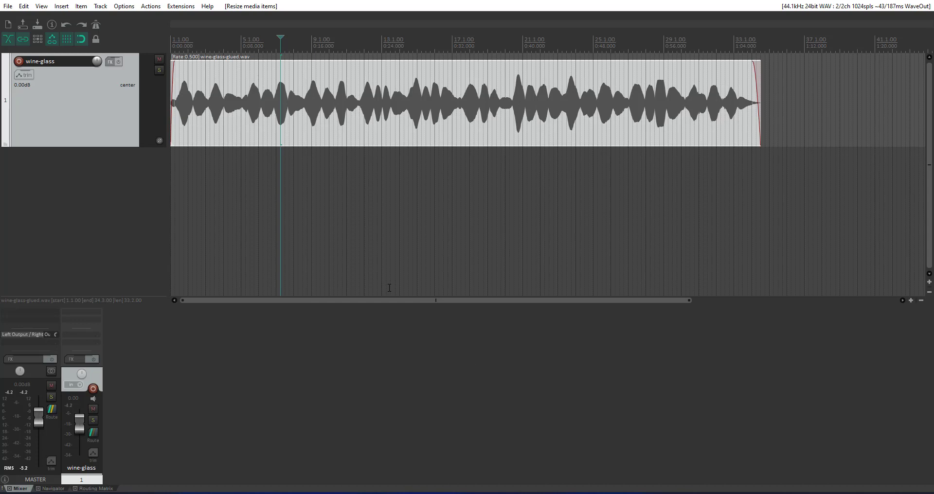
key("space")
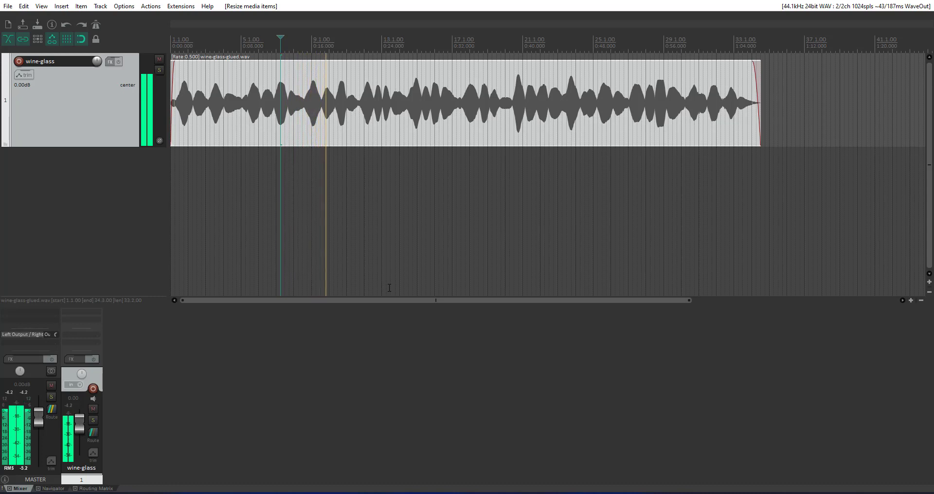
key("space")
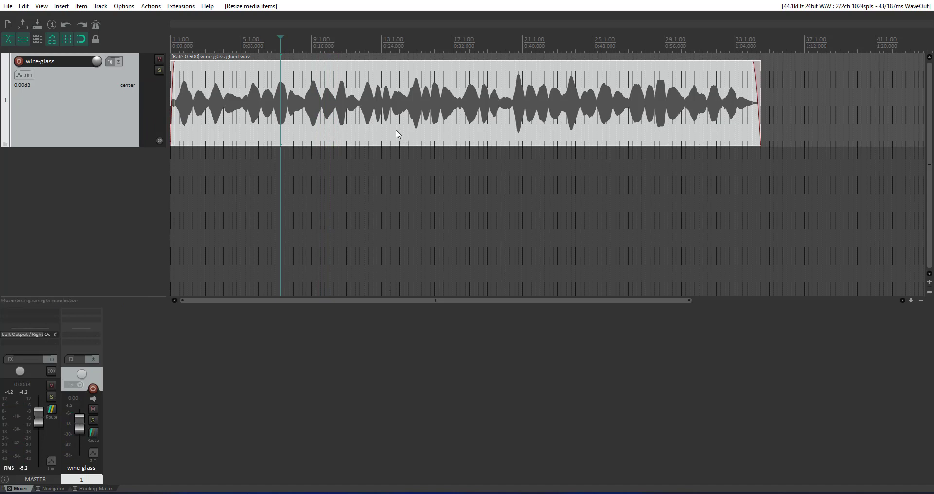
key("ctrl+z")
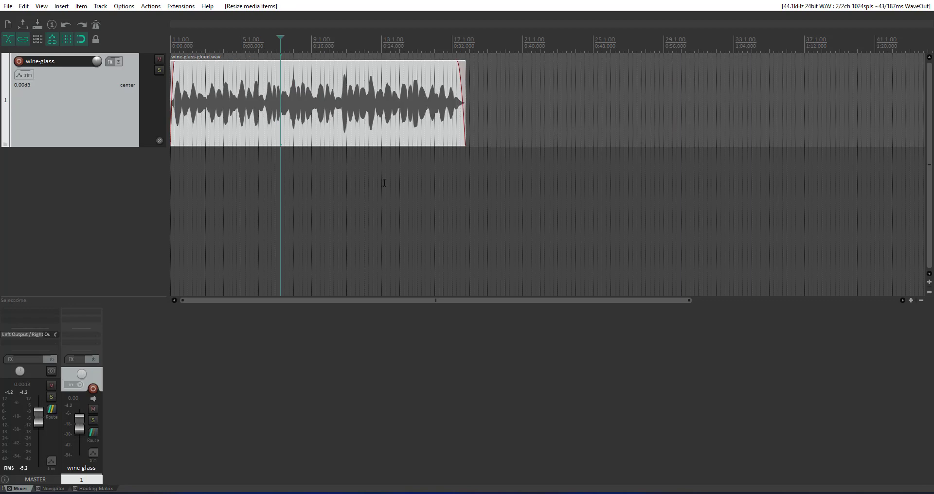
- Set the wine-glass item's pitch adjustment to 7 semitones in its media item properties
double_click(335, 132)
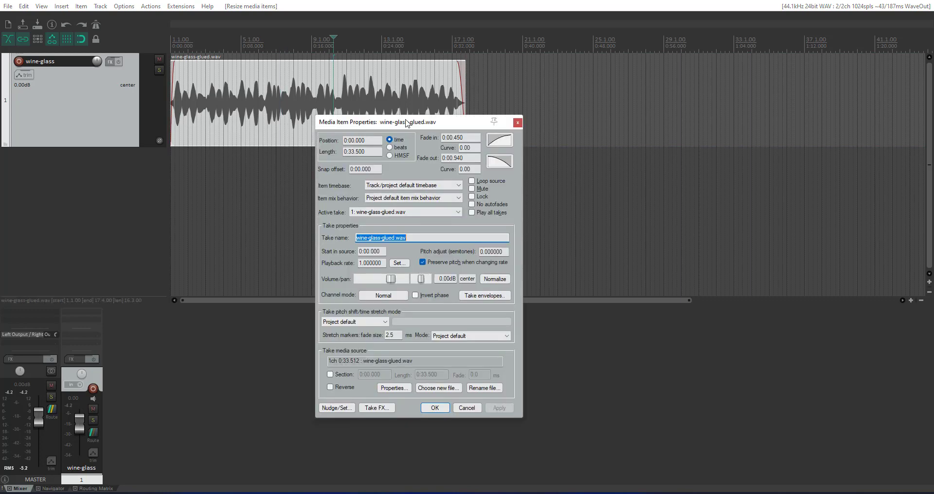
left_click_drag(406, 123, 671, 84)
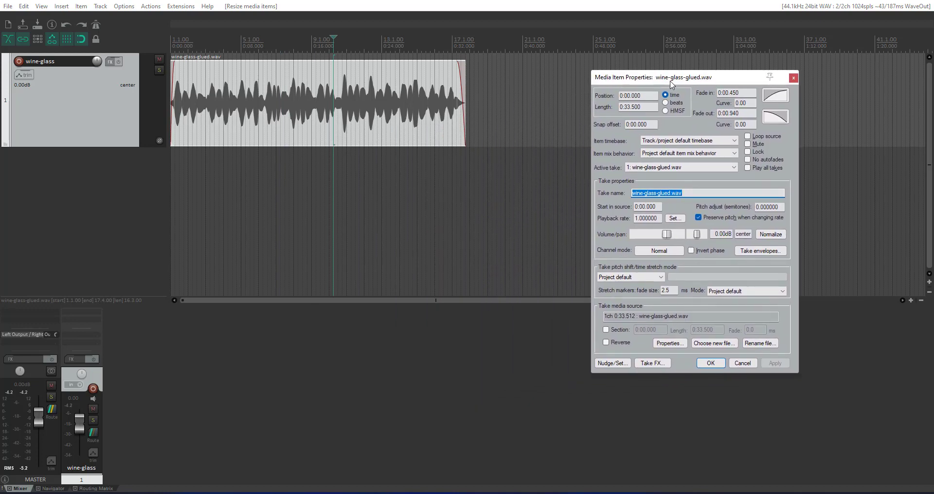
left_click_drag(688, 82, 397, 173)
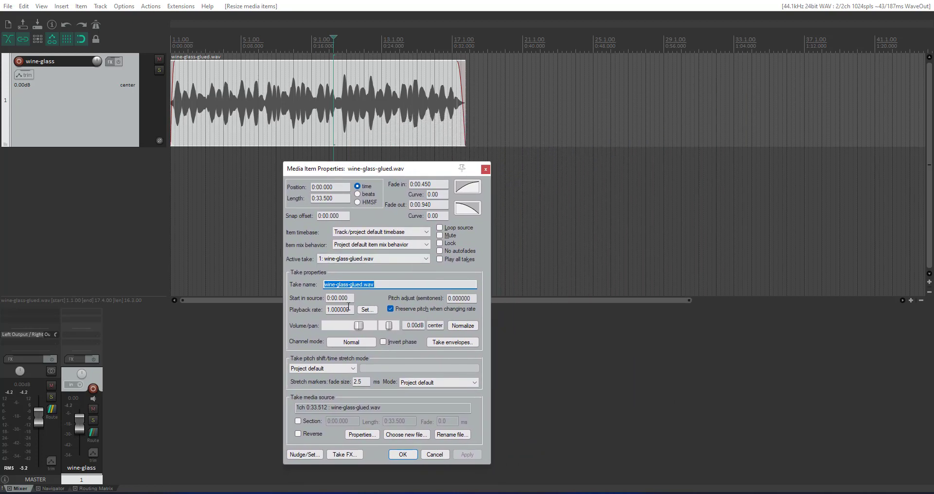
double_click(467, 297)
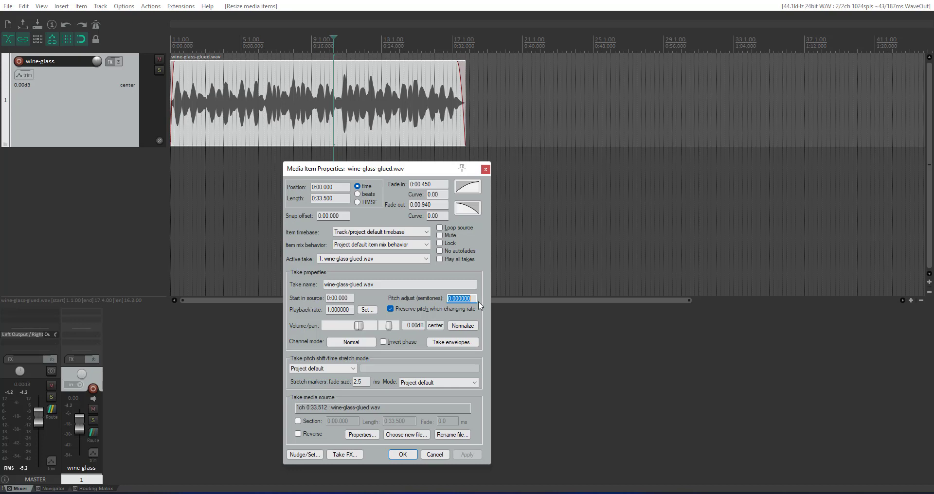
type("7")
key("Return")
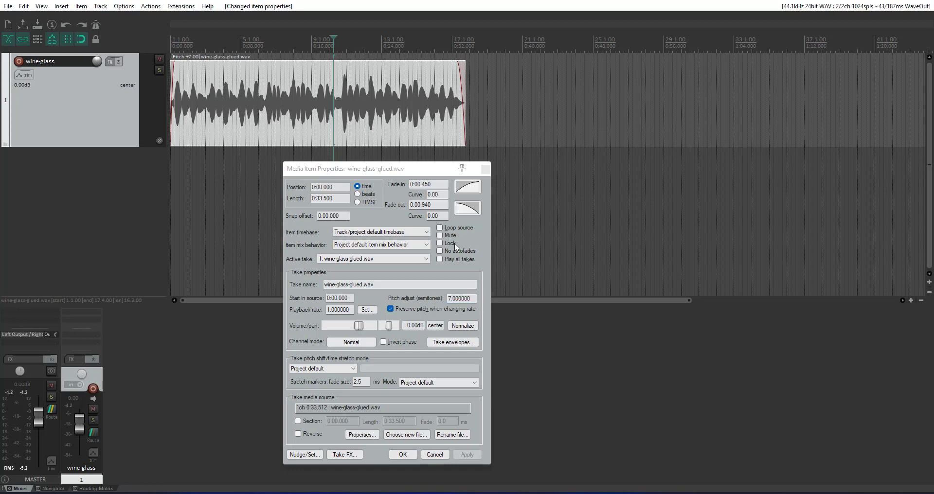
left_click(403, 455)
- Audition the pitch-shifted item and undo the pitch adjustment, leaving the track's volume envelope hidden
key("space")
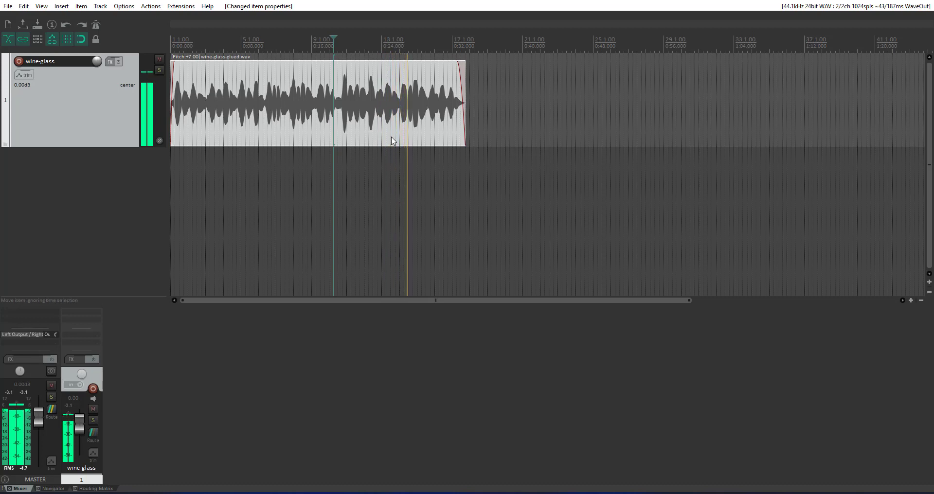
key("space")
key("ctrl+z")
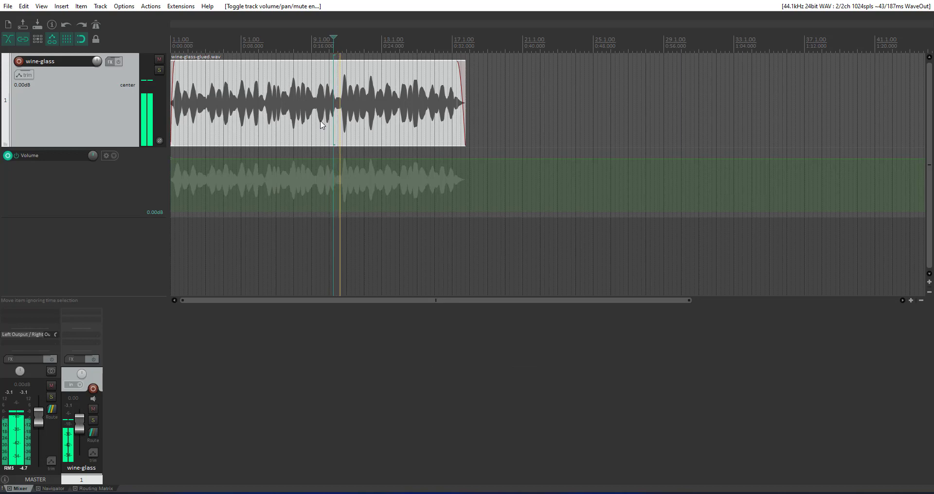
key("v")
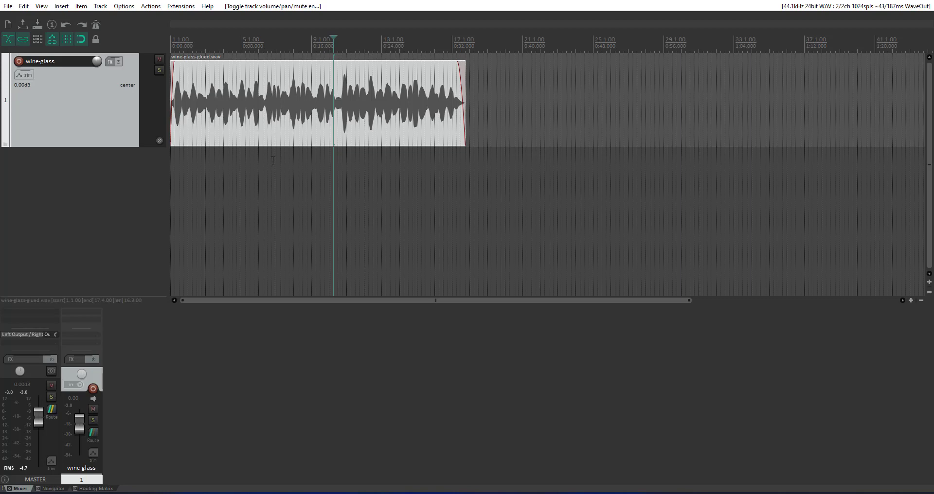
- Set the wine-glass item's playback rate to 0.5 and its pitch adjustment to 12 semitones in the media item properties
double_click(294, 121)
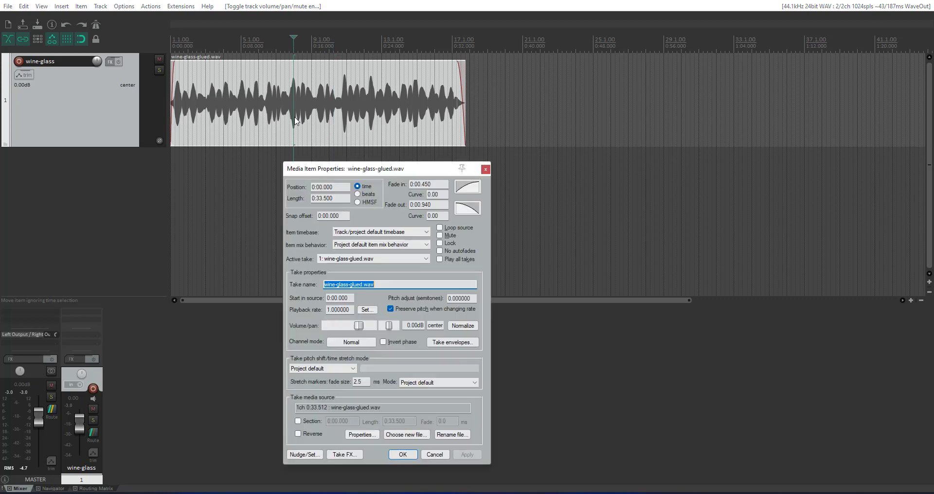
double_click(350, 310)
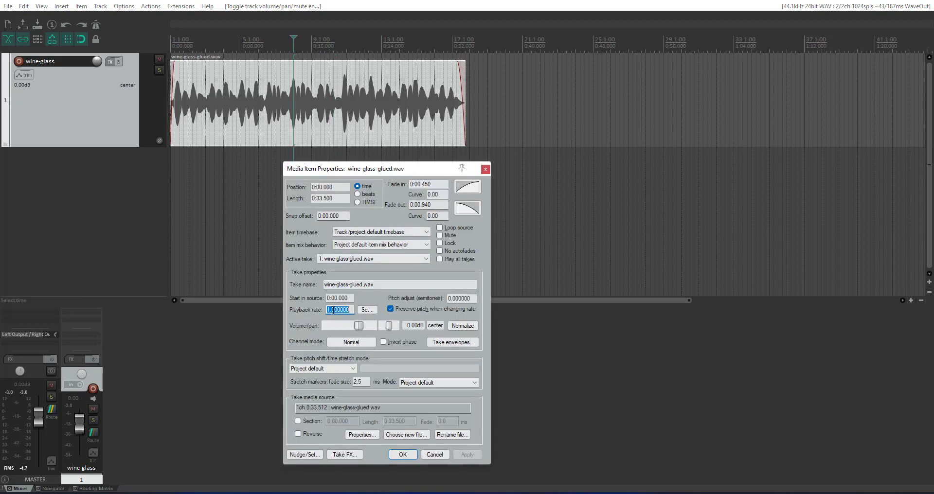
type("0.5")
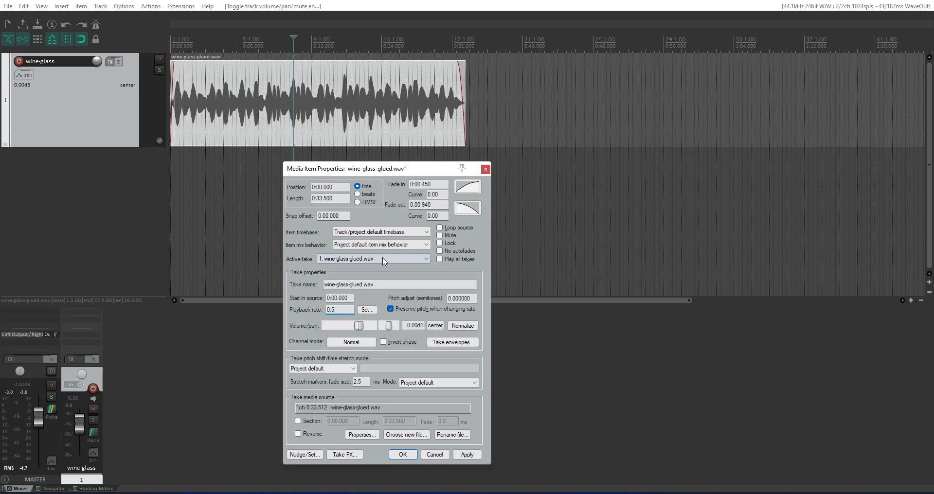
double_click(463, 299)
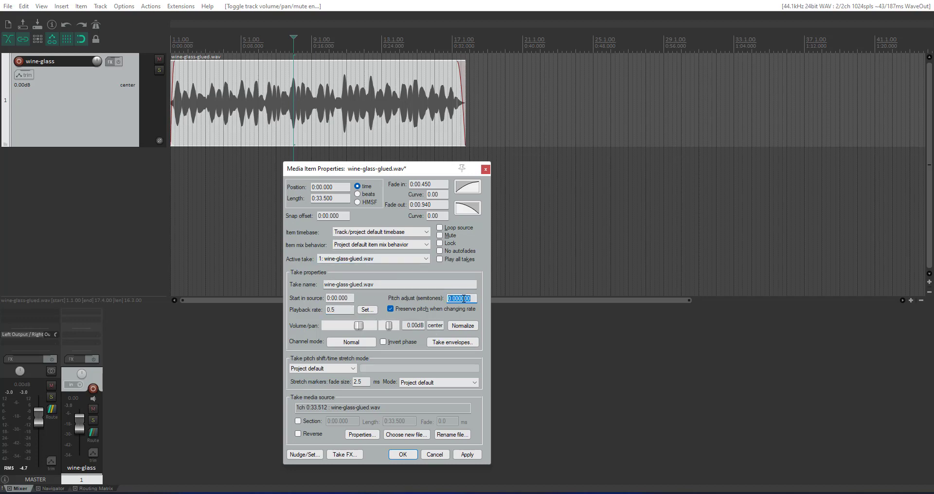
type("12")
left_click(474, 458)
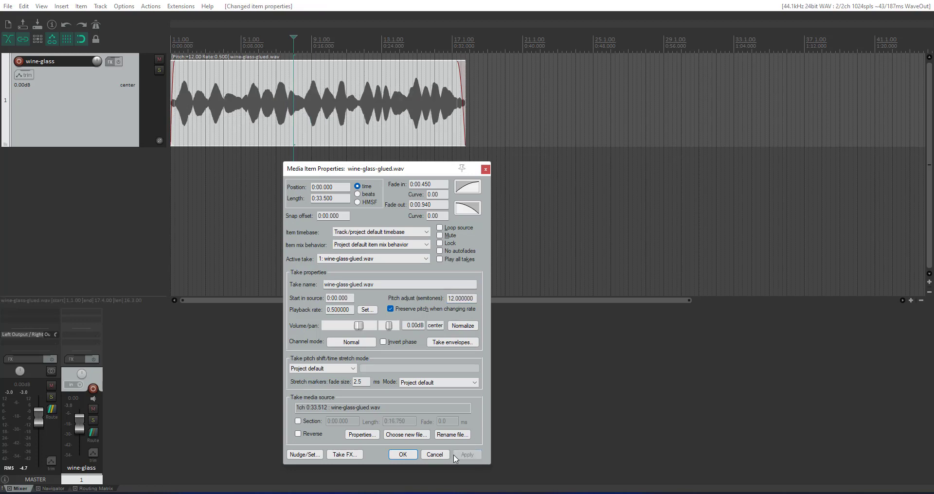
left_click(403, 455)
- Extend the wine-glass item's end to include all of the slowed audio and audition the item twice
left_click_drag(465, 140, 753, 142)
key("space")
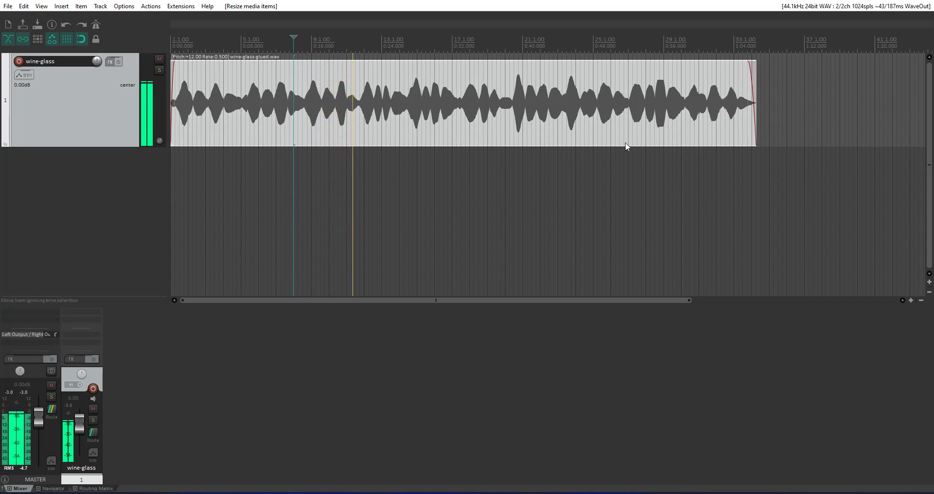
key("space")
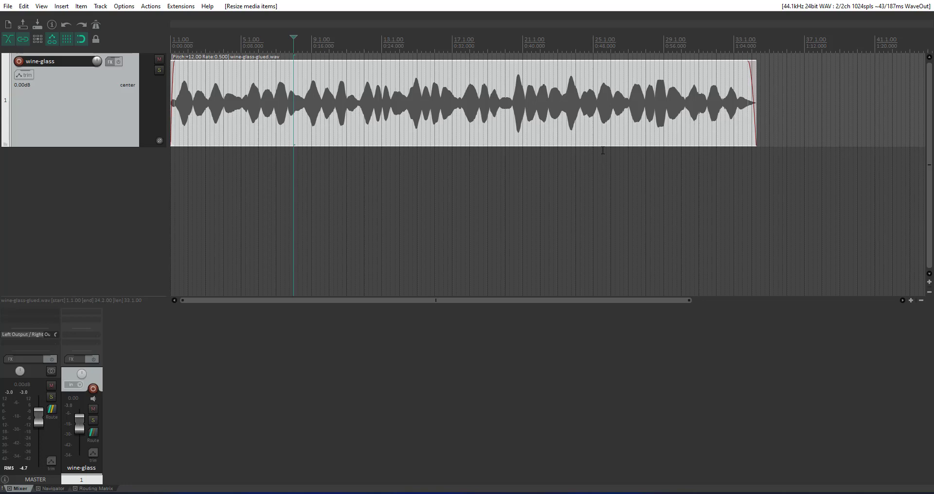
key("space")
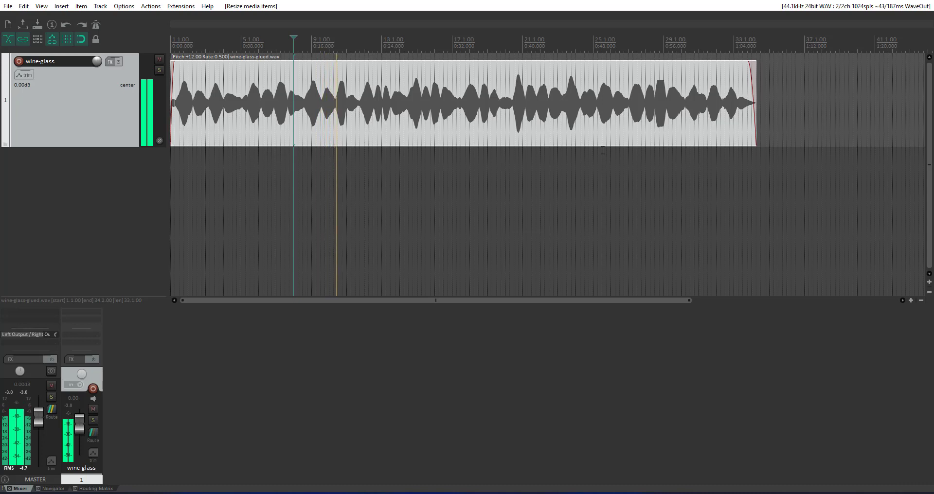
key("space")
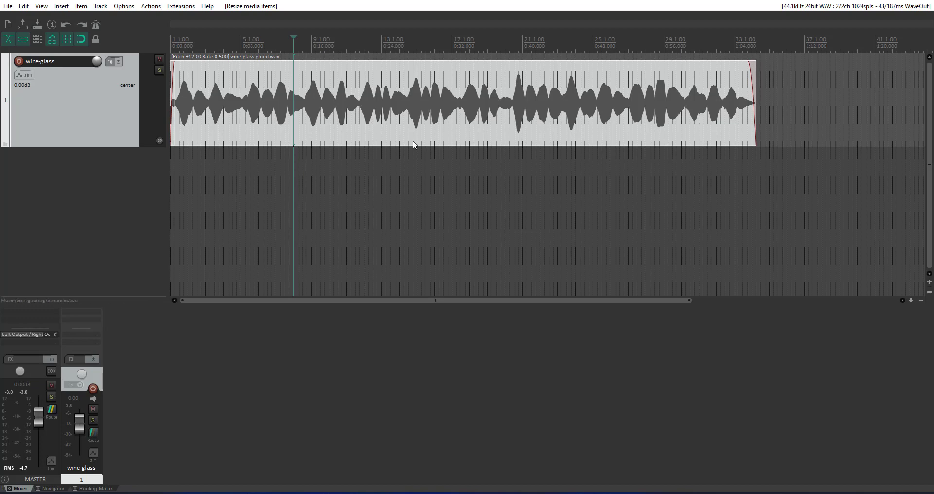
- Set the item's playback rate to 1.0 and pitch adjustment to 0, and turn off preserving pitch when changing rate
double_click(385, 137)
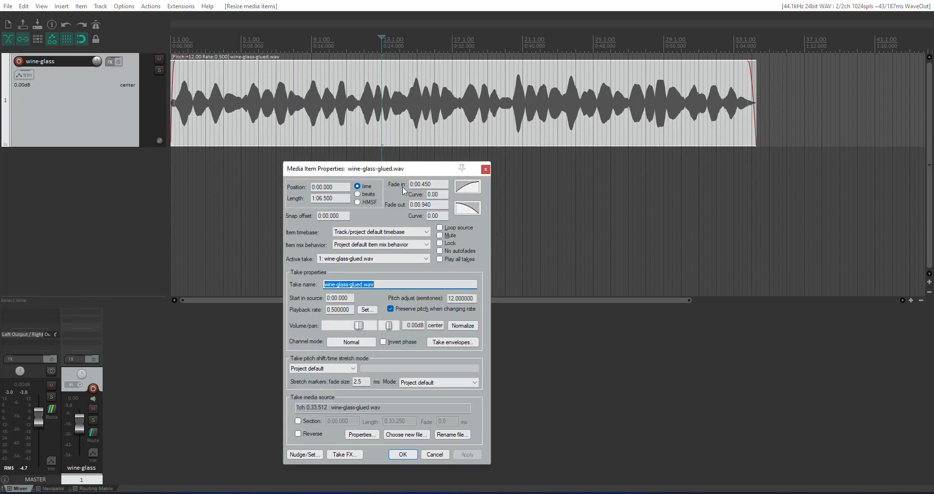
double_click(339, 309)
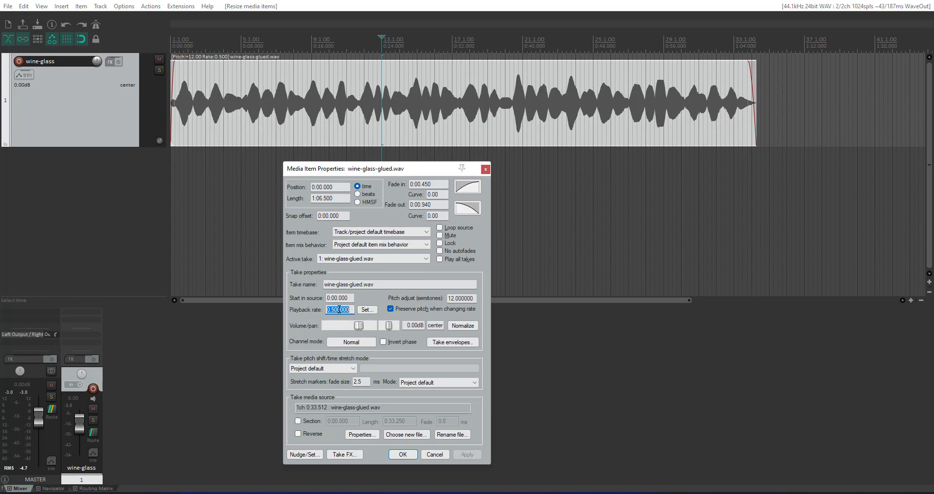
type("1.0")
double_click(457, 298)
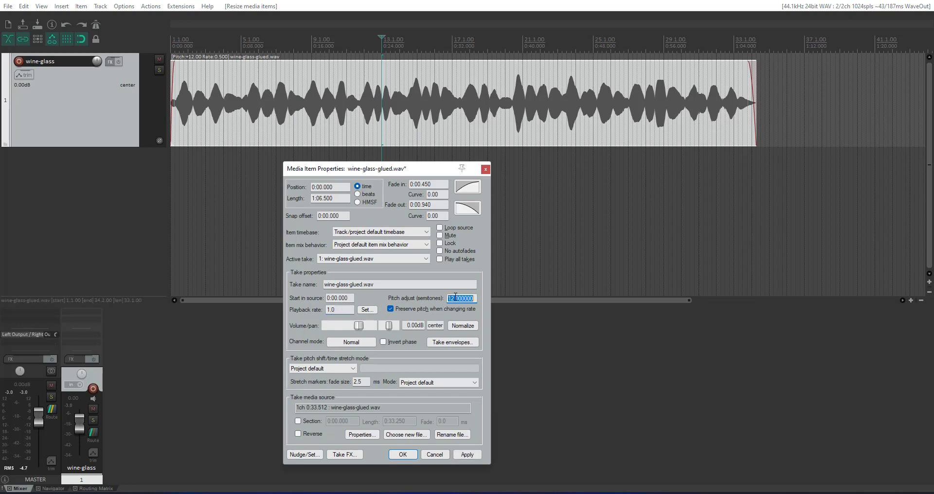
type("0")
left_click(391, 310)
left_click(468, 456)
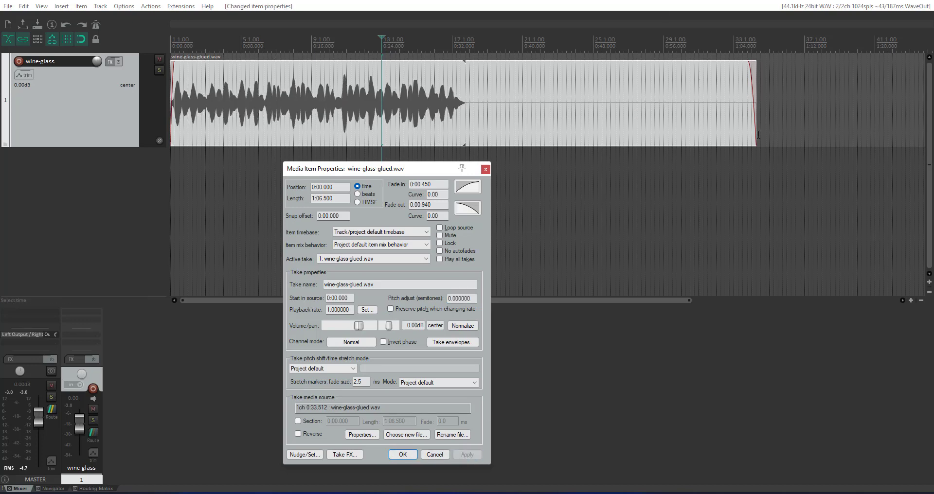
- Trim the item's end back to where the audio stops, and audition the item from about 0:14
left_click_drag(755, 134, 465, 134)
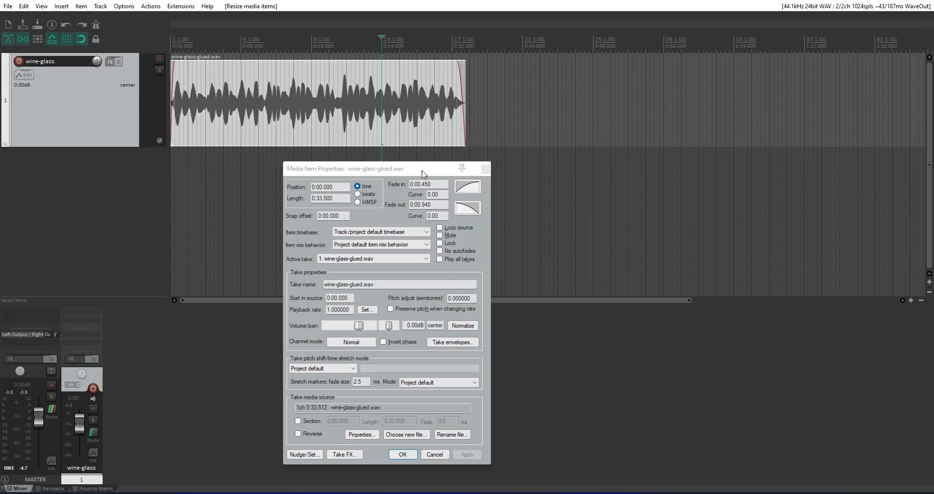
left_click_drag(422, 169, 713, 130)
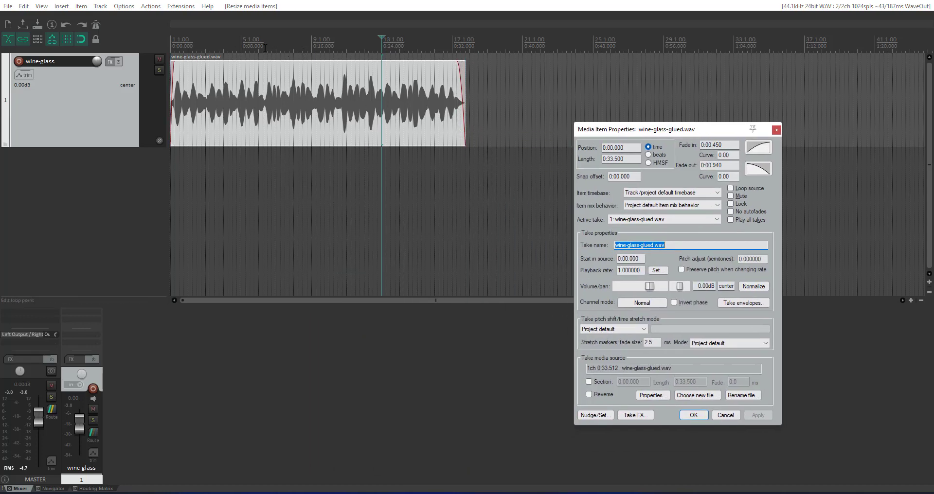
left_click(300, 47)
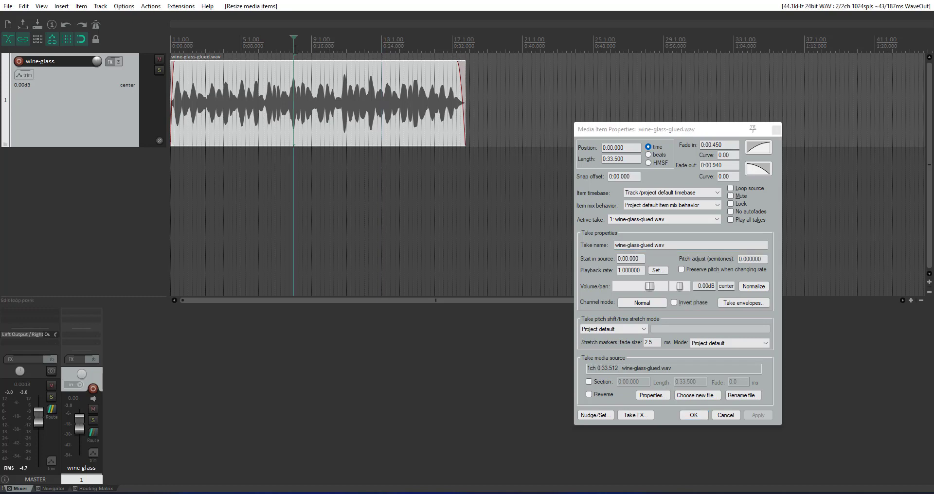
key("space")
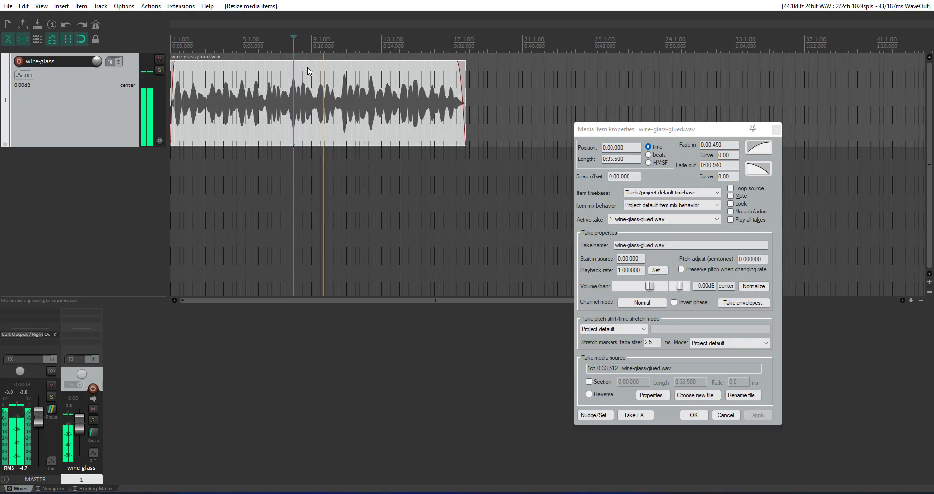
key("space")
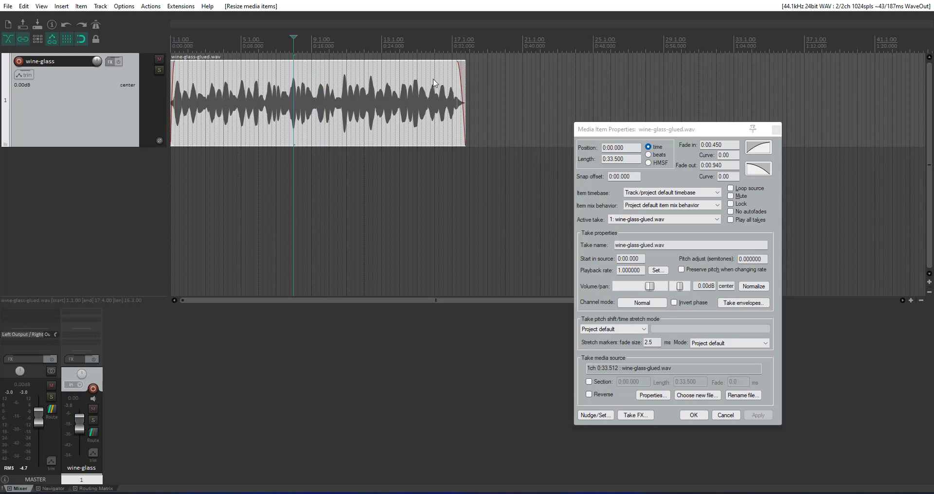
- Move the item properties window clear of the waveform and set the item's playback rate to 2.0
left_click_drag(631, 132, 338, 121)
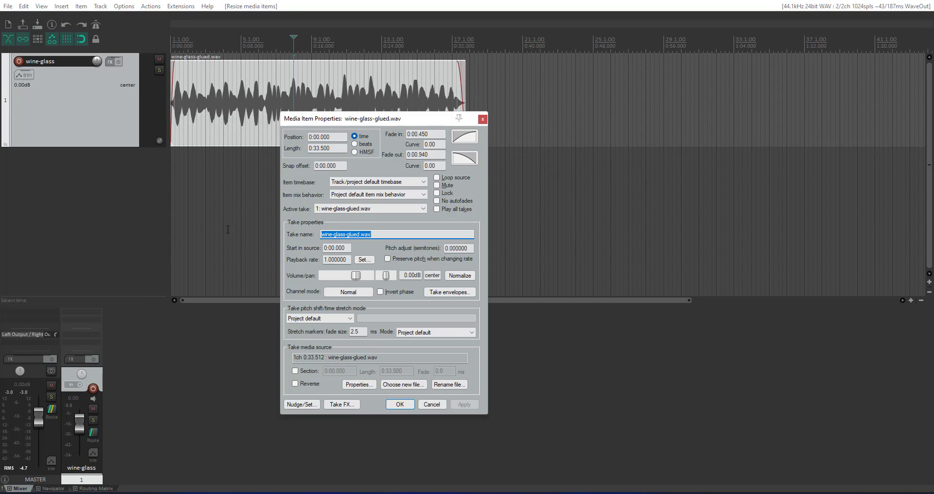
left_click_drag(350, 119, 347, 182)
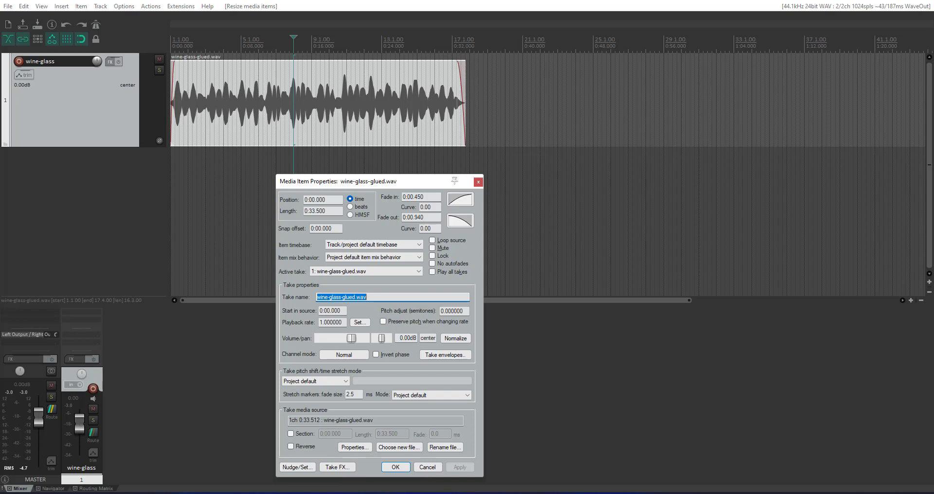
double_click(327, 323)
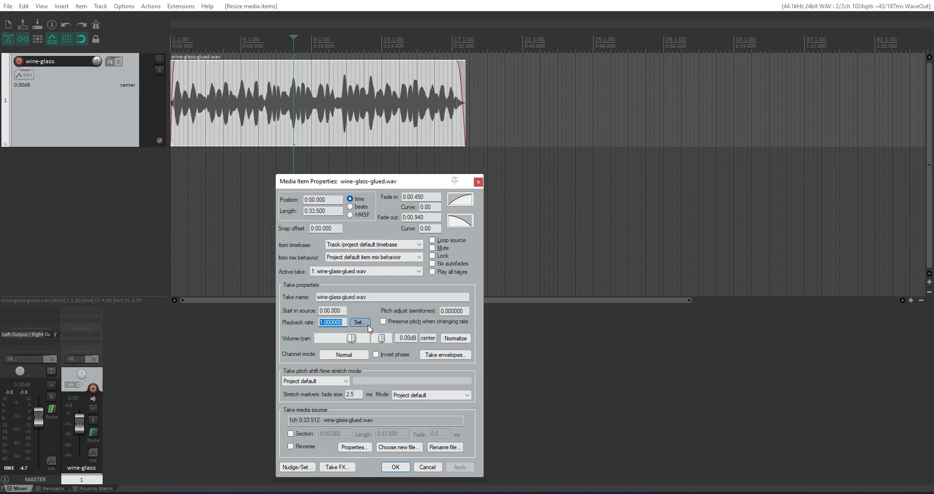
type("2.0")
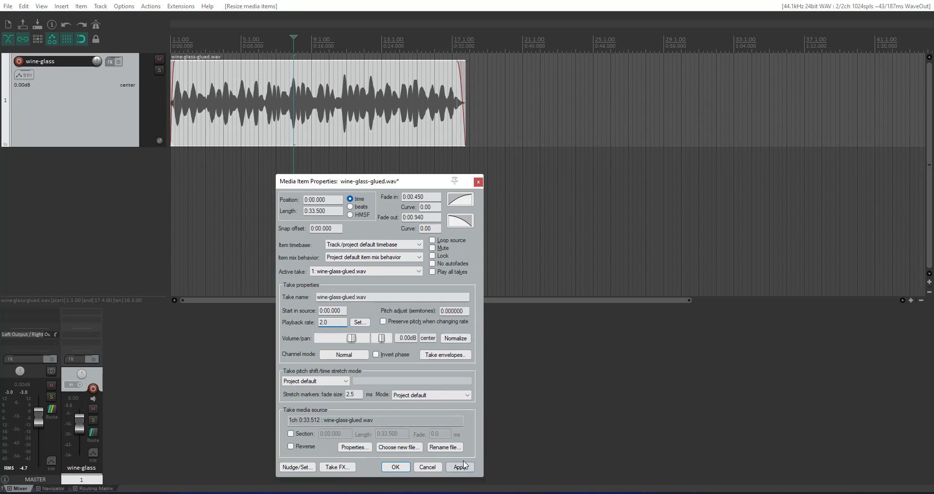
left_click(463, 466)
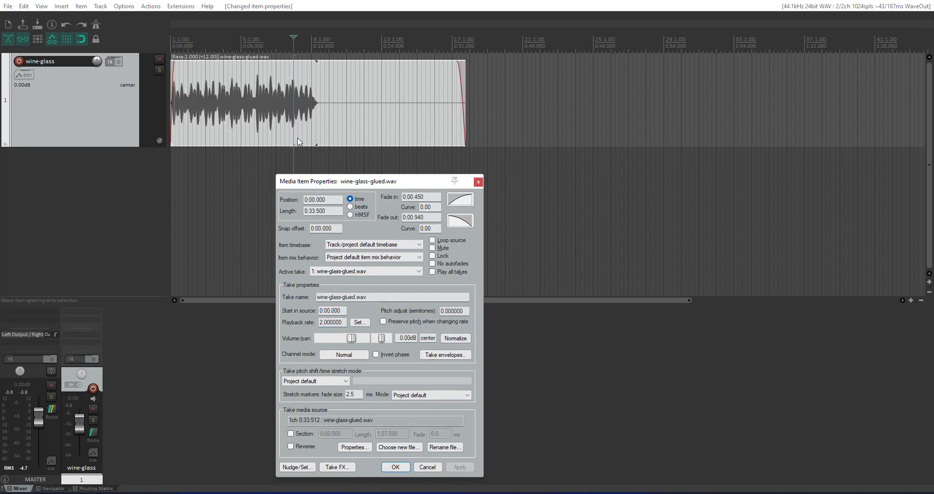
- Audition the double-speed item from about 0:05, leaving the track's volume envelope hidden
left_click(212, 48)
key("space")
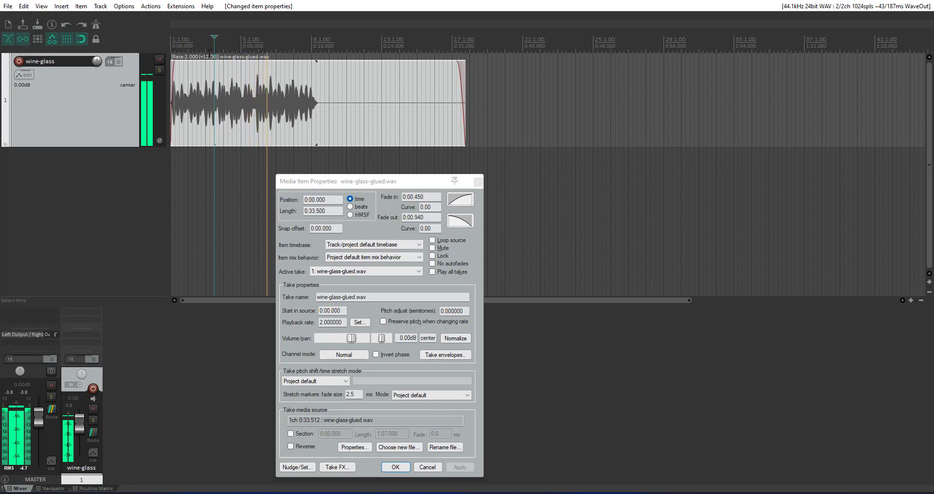
key("v")
key("v")
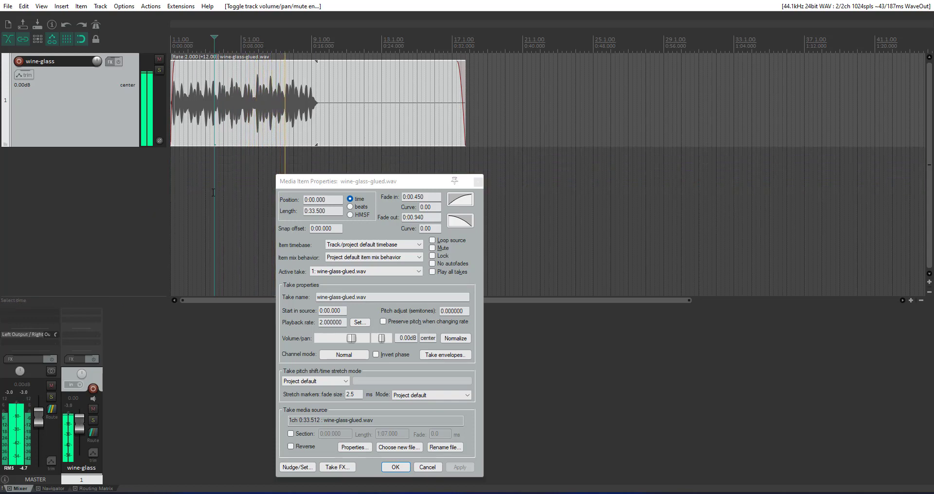
key("space")
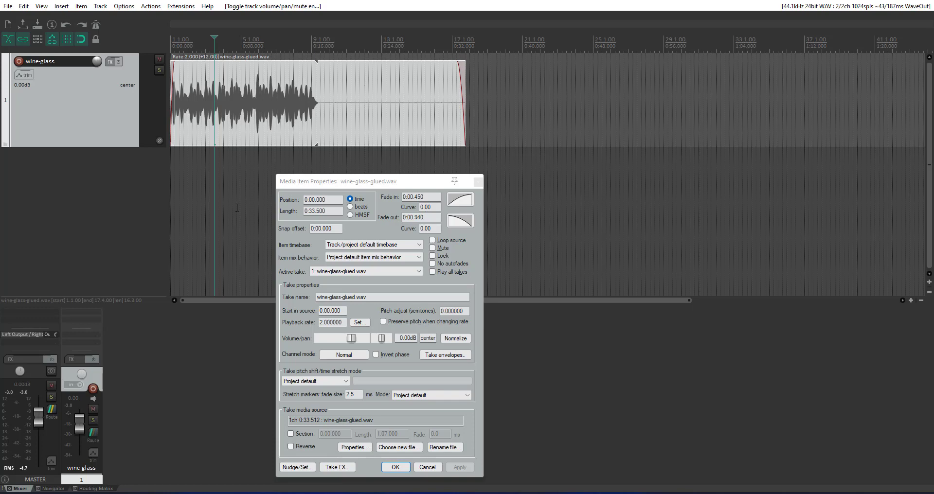
- Apply a playback rate of 0.5 to the item and audition it with pitch preservation off
double_click(329, 322)
type("0.5")
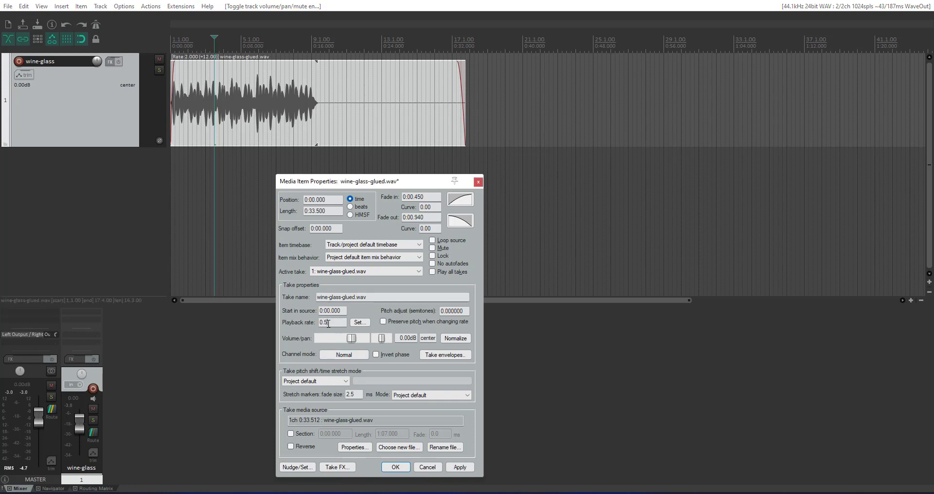
left_click(460, 467)
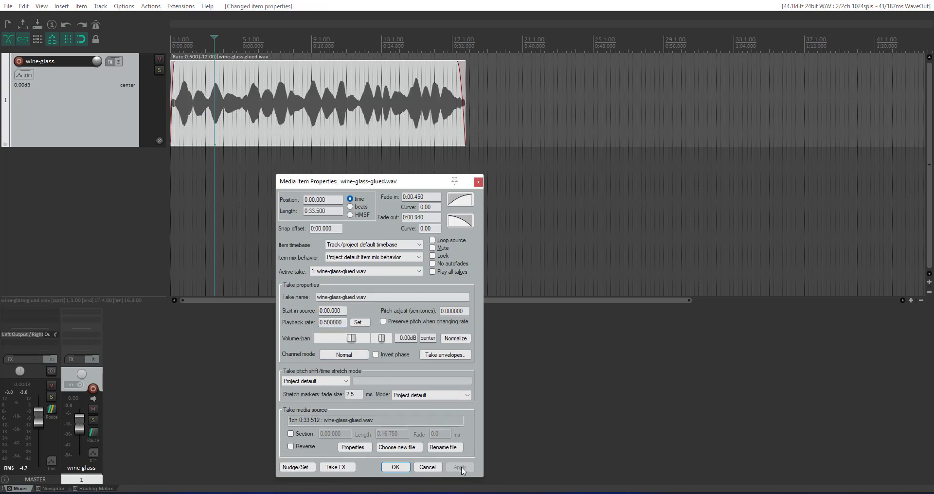
key("space")
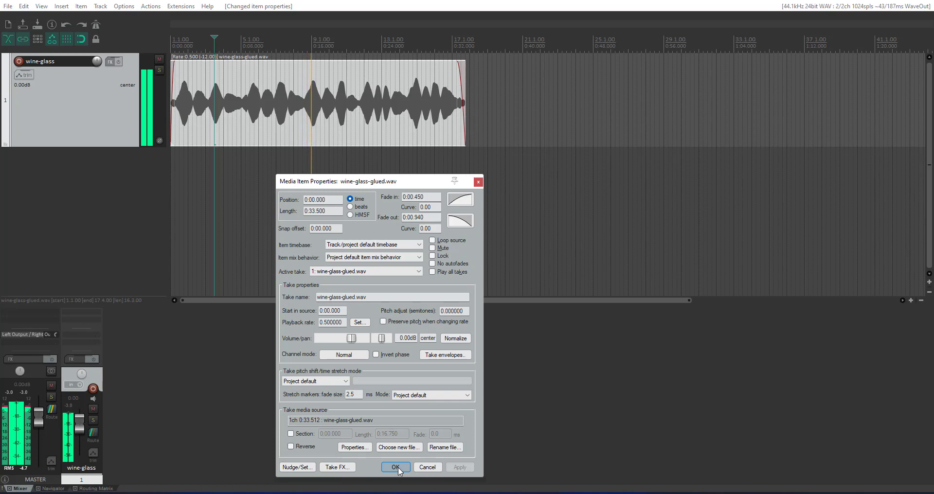
key("space")
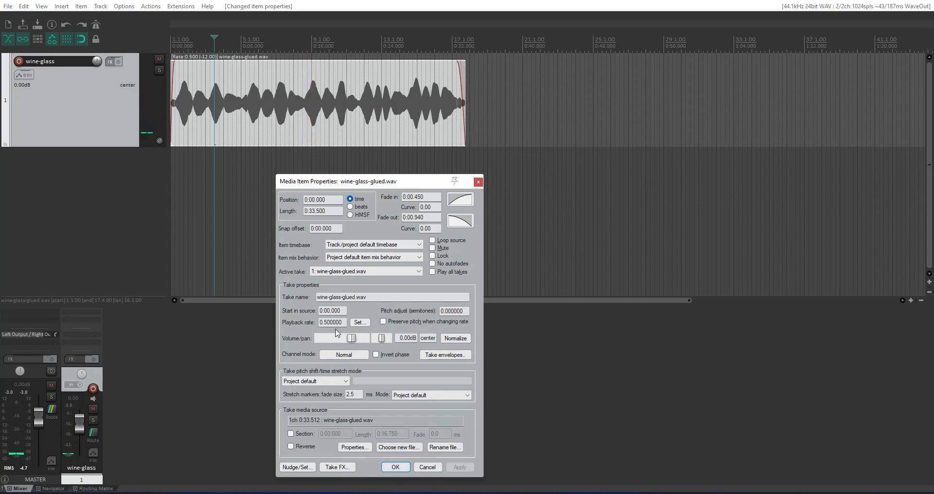
- Restore the item's playback rate to 1.0 and close its properties
double_click(338, 323)
type("1.0")
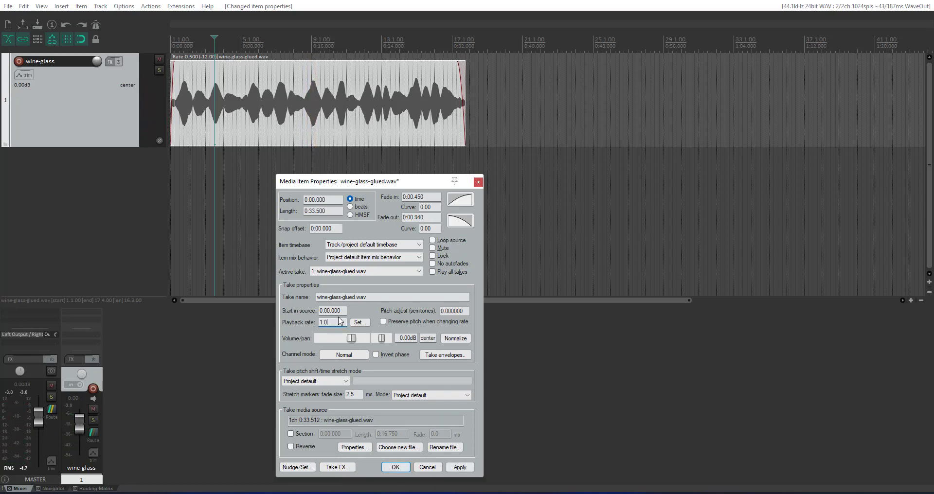
left_click(460, 468)
left_click(395, 467)
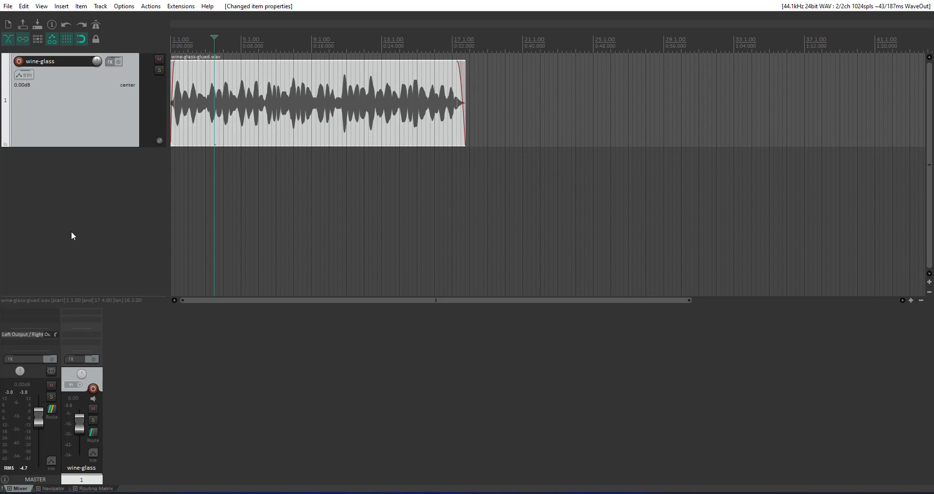
- Reopen the wine-glass item's properties, set its playback rate to 1.5 and accept the change
double_click(325, 128)
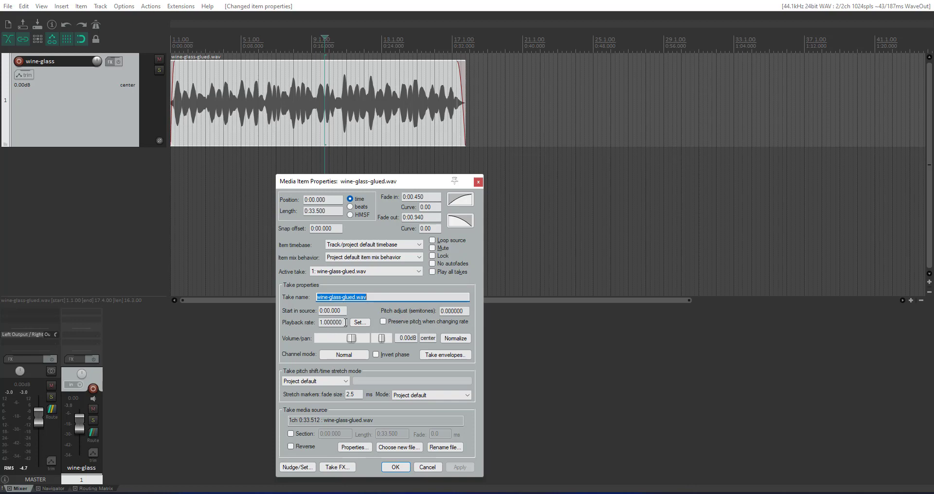
left_click(344, 324)
double_click(343, 324)
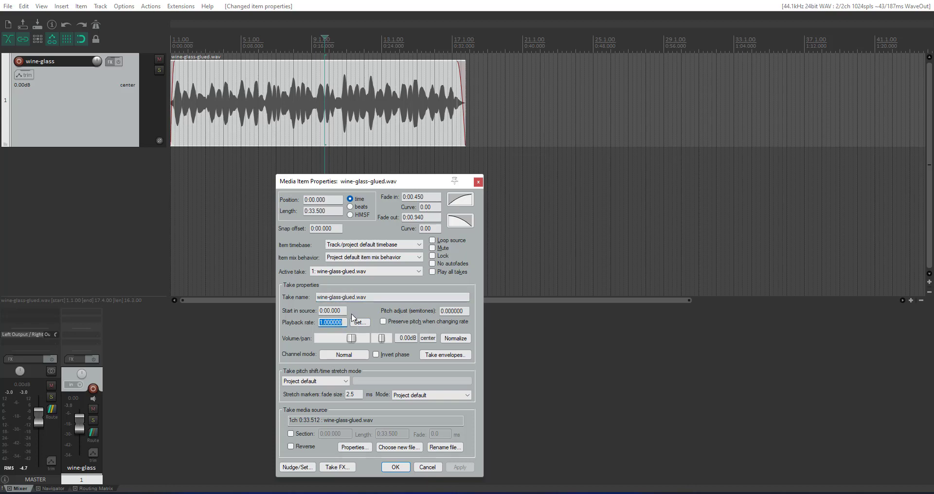
type("1.5")
left_click(460, 467)
left_click(395, 467)
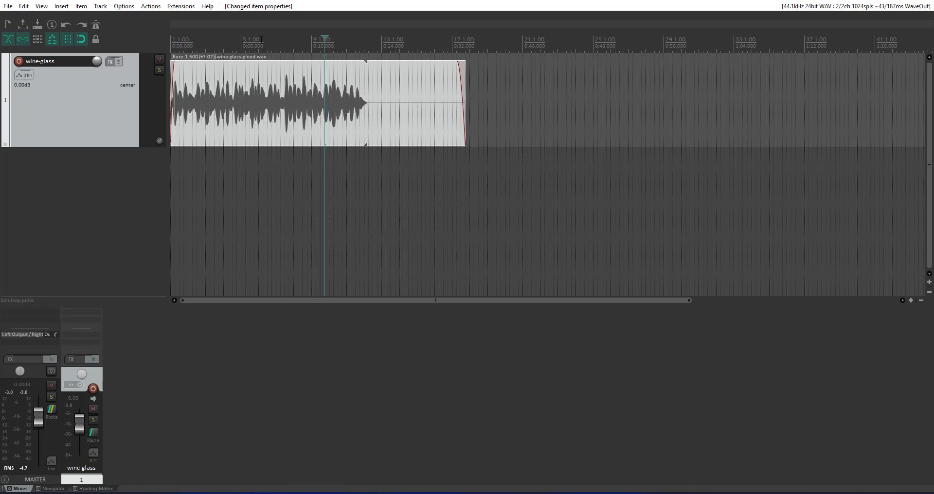
- Audition the item at its 1.5 playback rate from about 0:07, and stop playback
left_click(236, 45)
key("space")
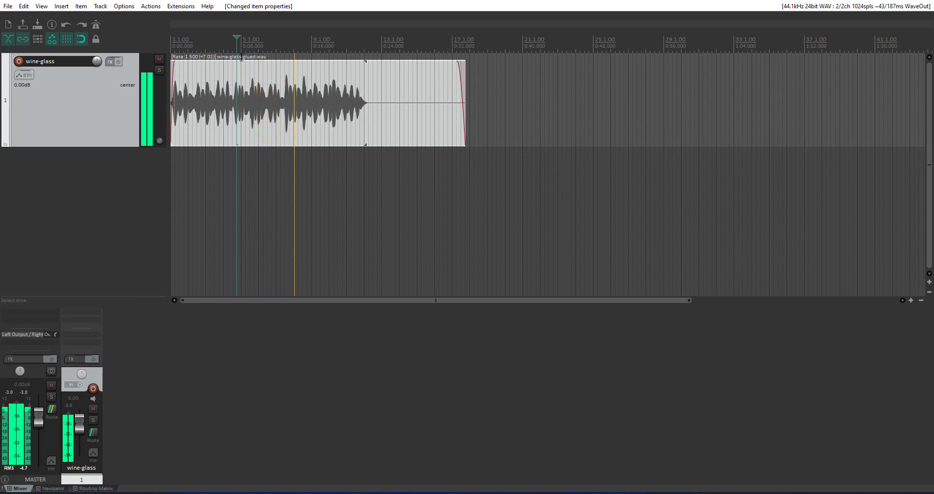
key("space")
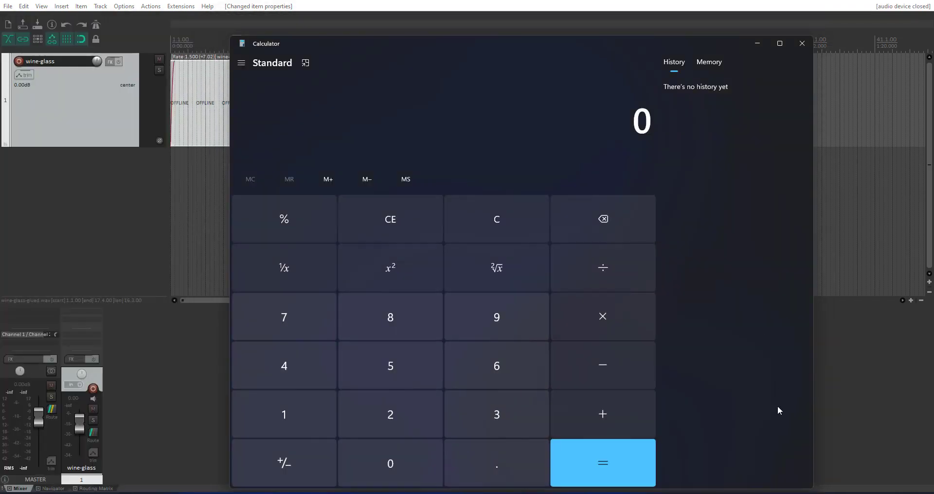
- In Calculator, shrunk and moved aside, compute 3 ÷ 2 and compare it with the playback rate in the item's properties
left_click_drag(807, 488, 620, 361)
left_click_drag(328, 42, 631, 99)
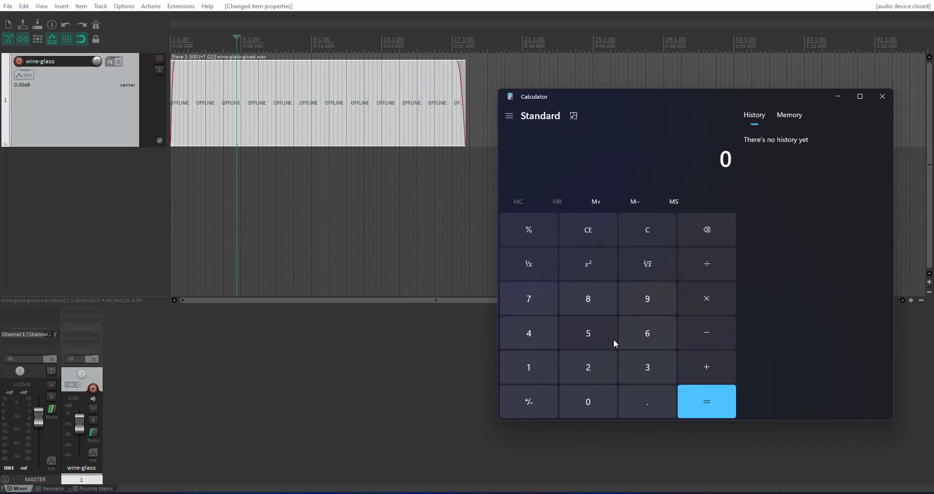
left_click(649, 376)
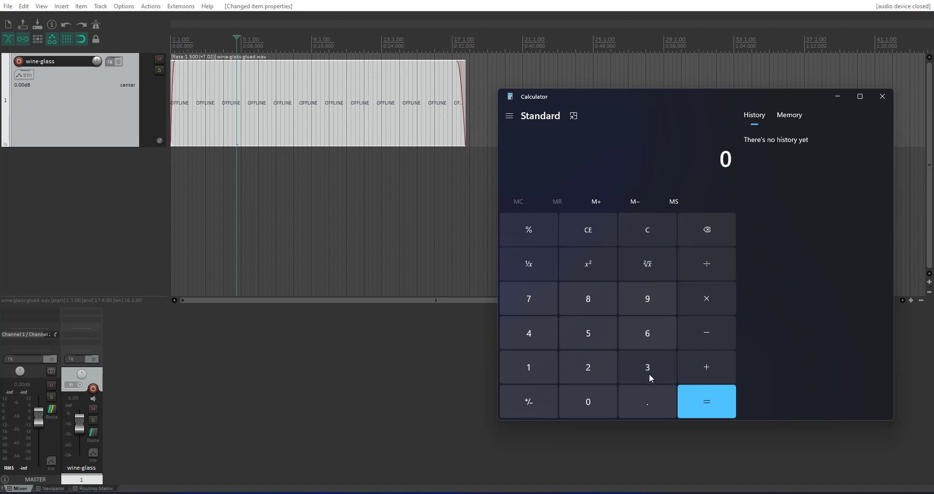
left_click(695, 267)
left_click(596, 370)
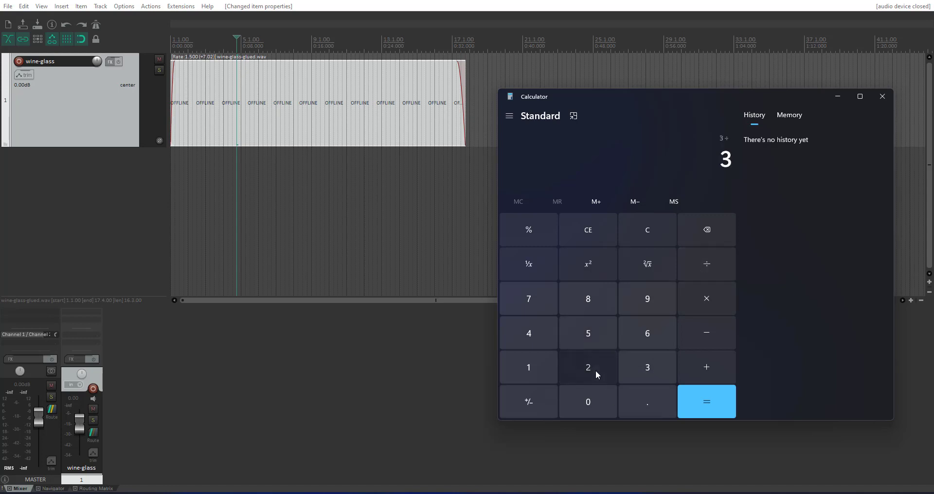
left_click(709, 403)
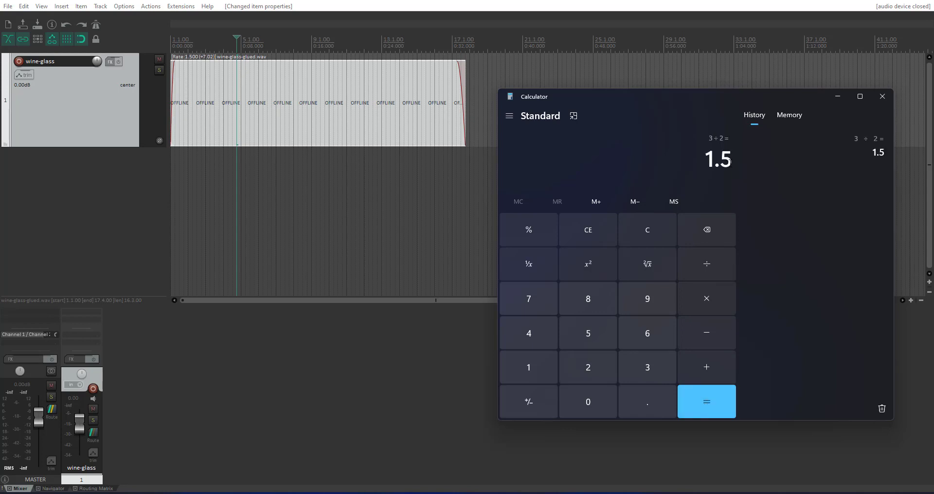
double_click(290, 92)
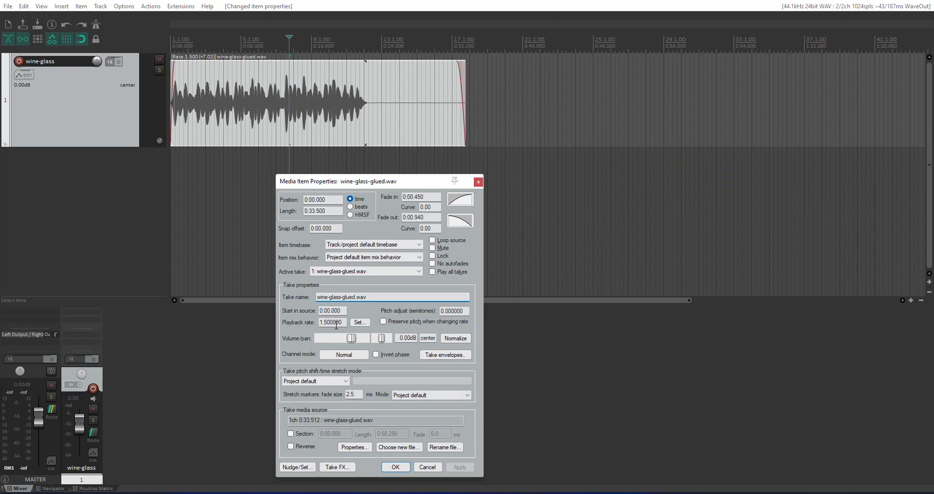
left_click(428, 468)
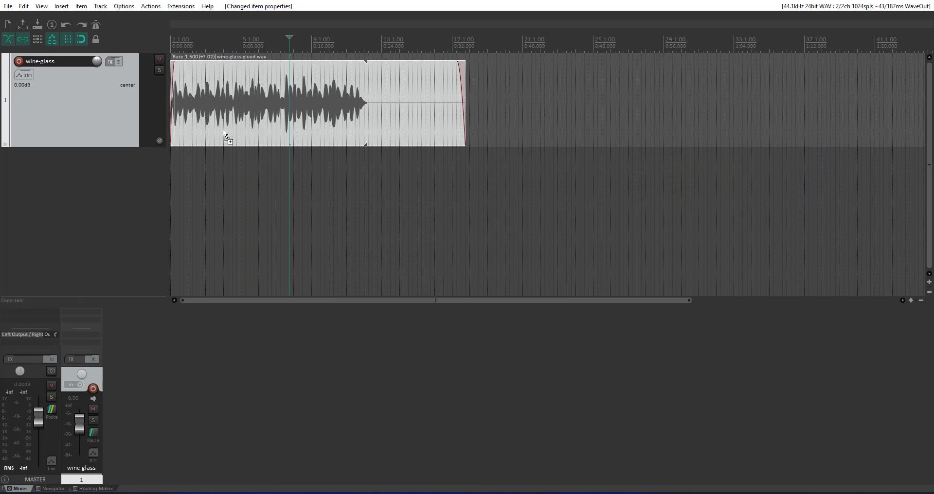
- Copy the item onto a new track directly below at the same start, and enlarge that track to match the first
left_click_drag(200, 137, 204, 178)
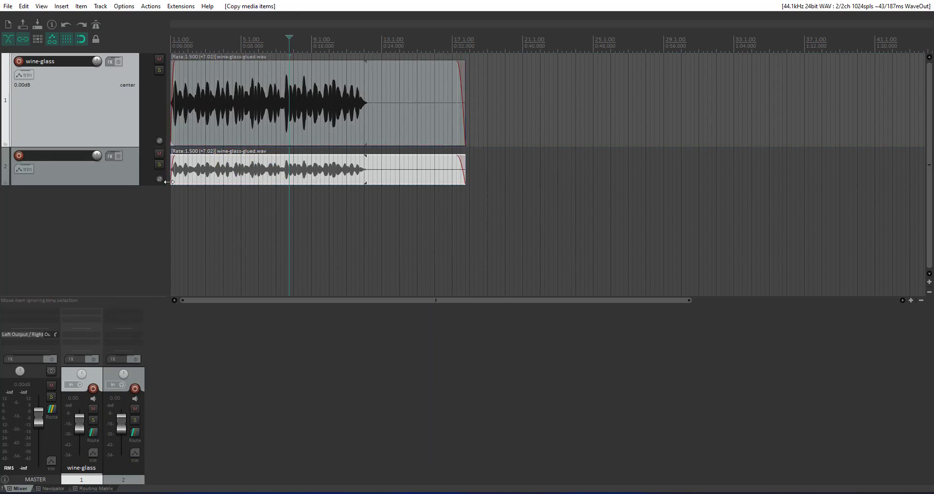
left_click_drag(126, 183, 126, 242)
- Set the playback rate of the original item on the wine-glass track to 1 and accept its properties
left_click(251, 121)
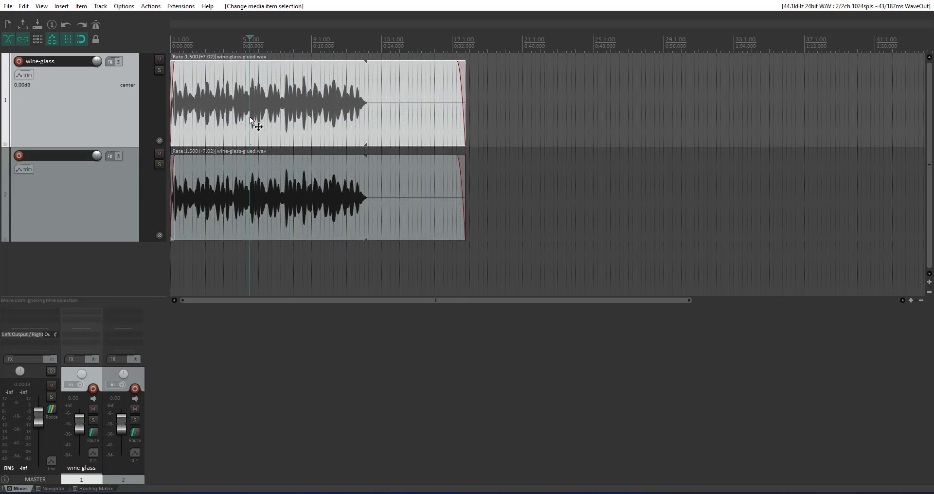
double_click(279, 111)
double_click(330, 322)
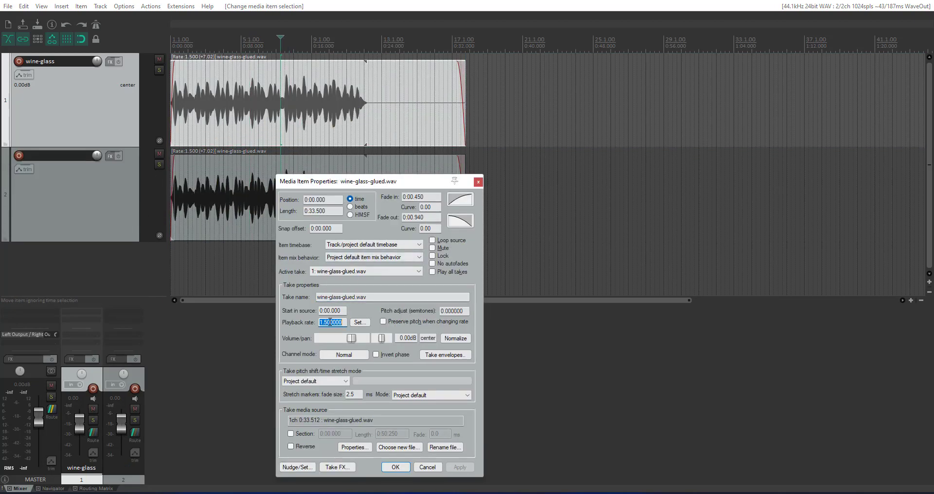
type("1")
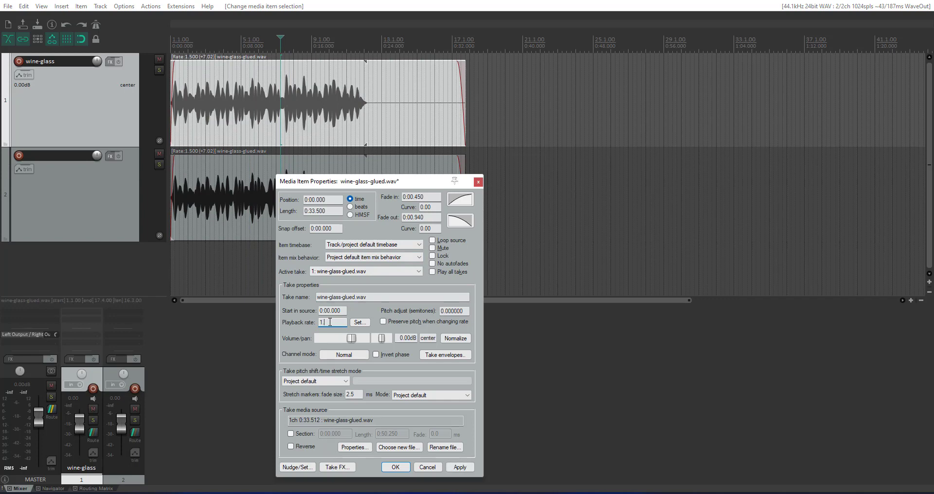
key("Tab")
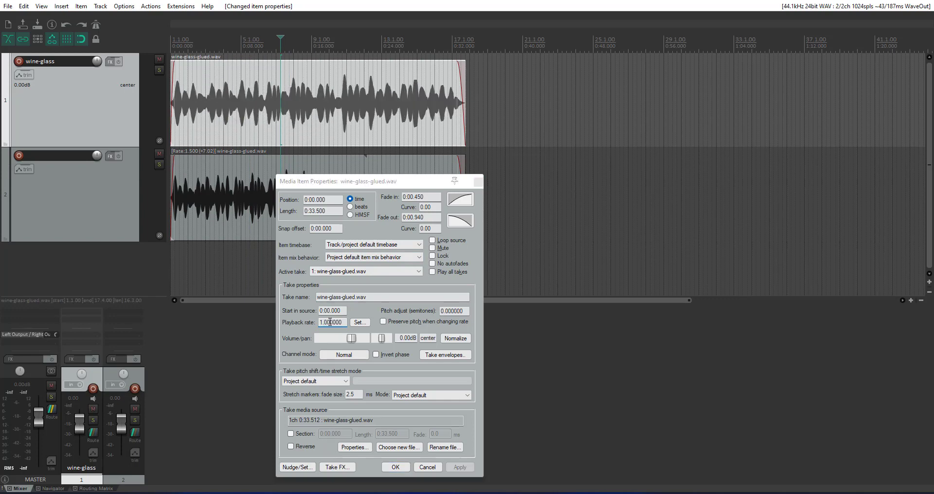
left_click(395, 467)
- Lower the wine-glass track's volume to about -4.8 dB and audition both tracks together from about 0:06
left_click(223, 122)
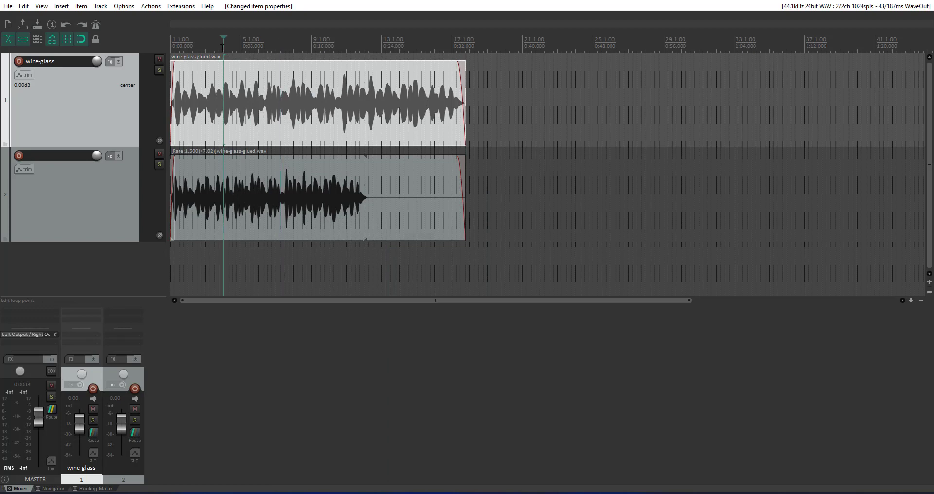
left_click_drag(97, 61, 97, 73)
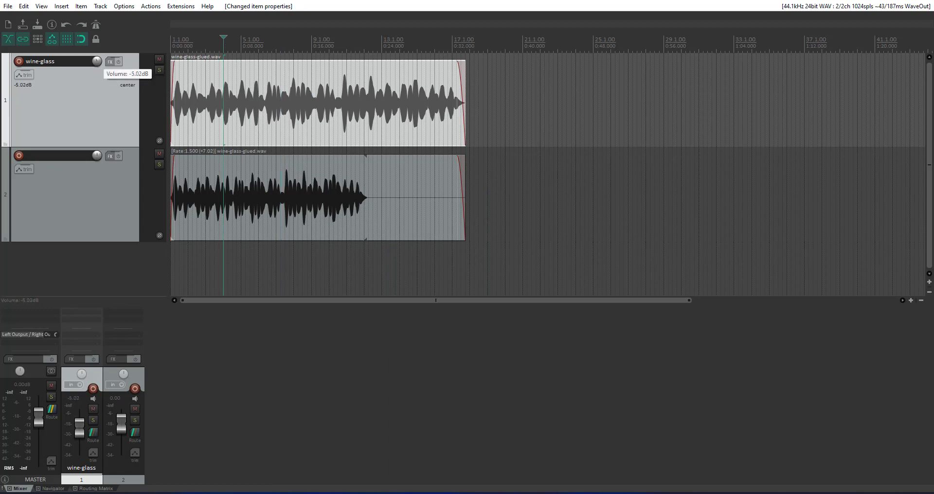
key("space")
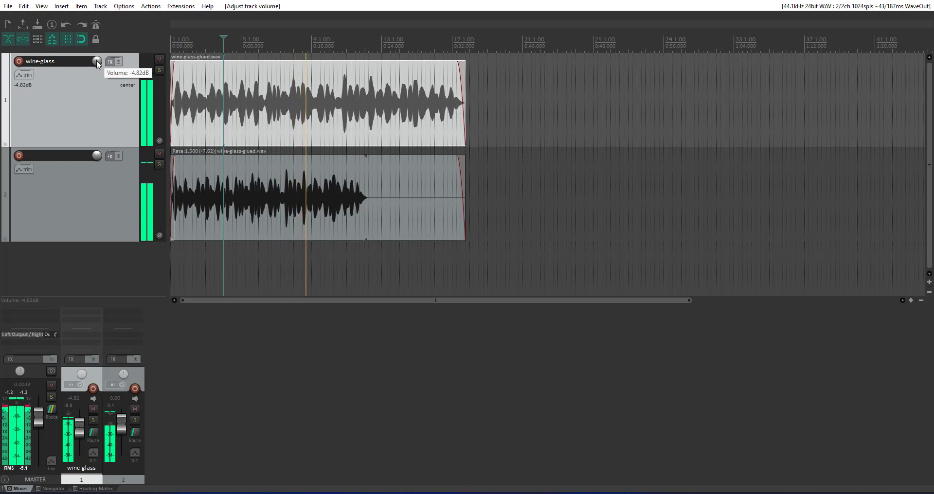
key("space")
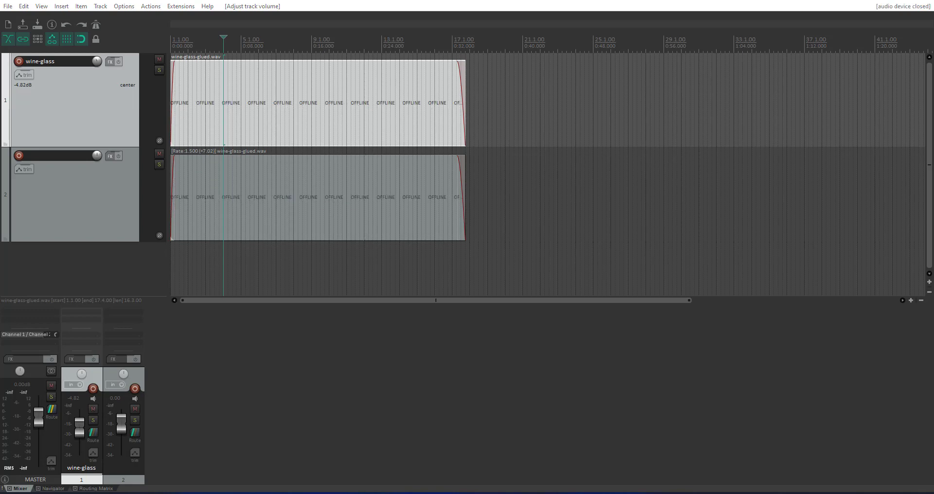
- Open the properties of the copied item on the second track and place the dialog over the items
left_click(527, 202)
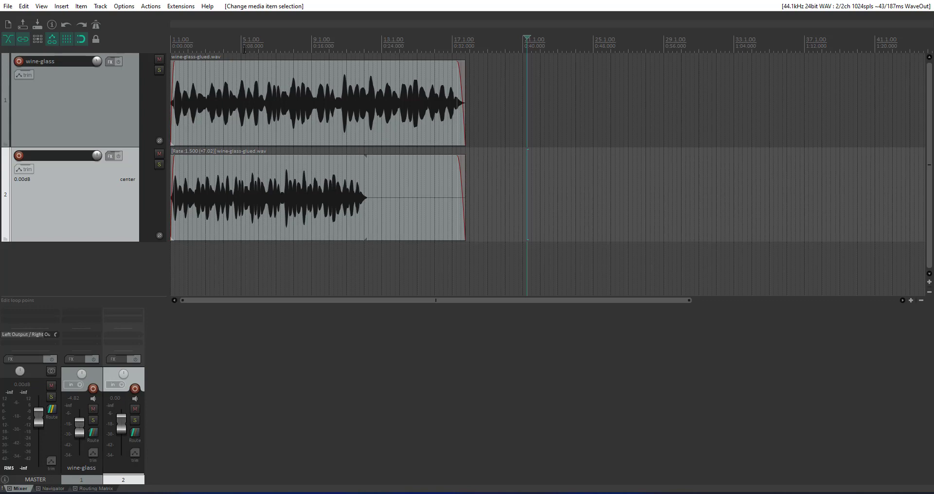
left_click(264, 188)
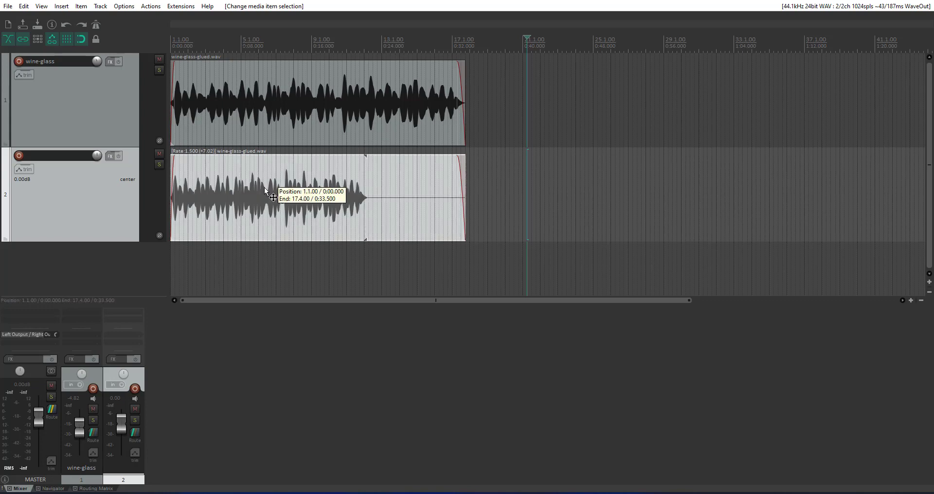
double_click(281, 220)
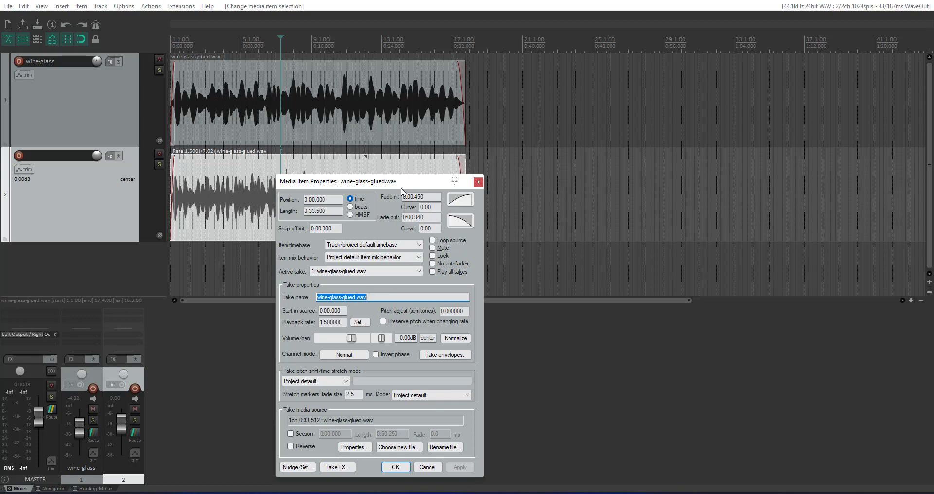
left_click_drag(398, 186, 524, 160)
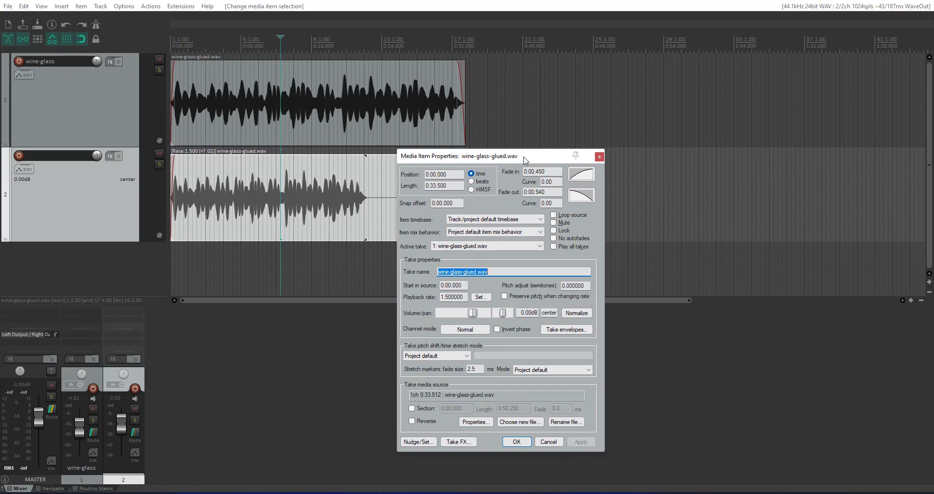
left_click_drag(526, 160, 370, 173)
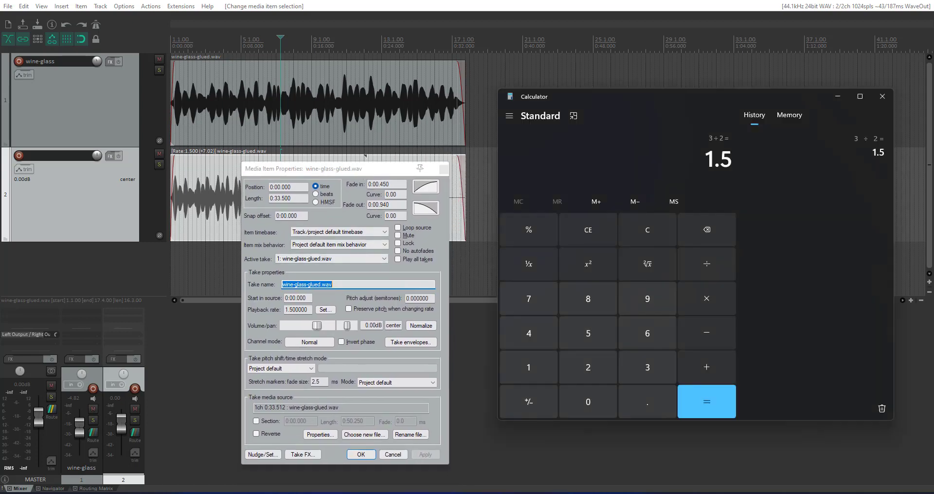
- Switch to Calculator, clear the previous result and change it to Scientific mode
left_click(603, 492)
left_click(647, 233)
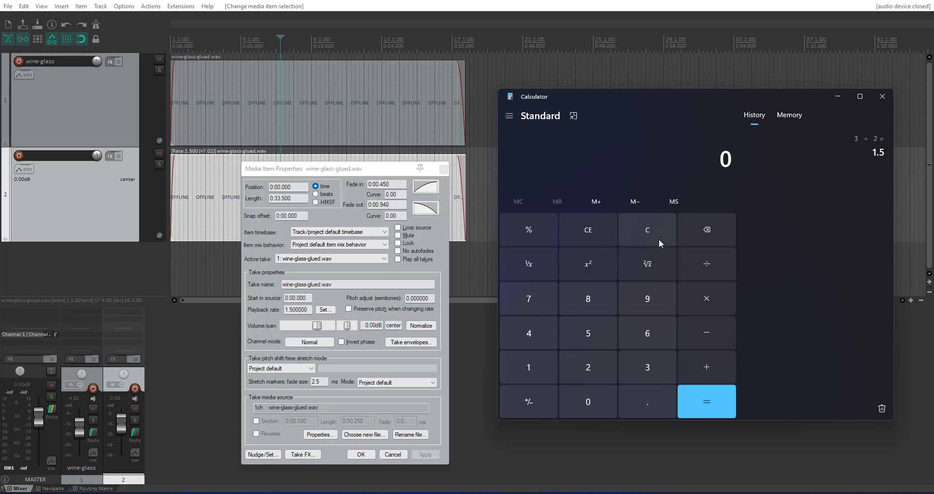
left_click(38, 243)
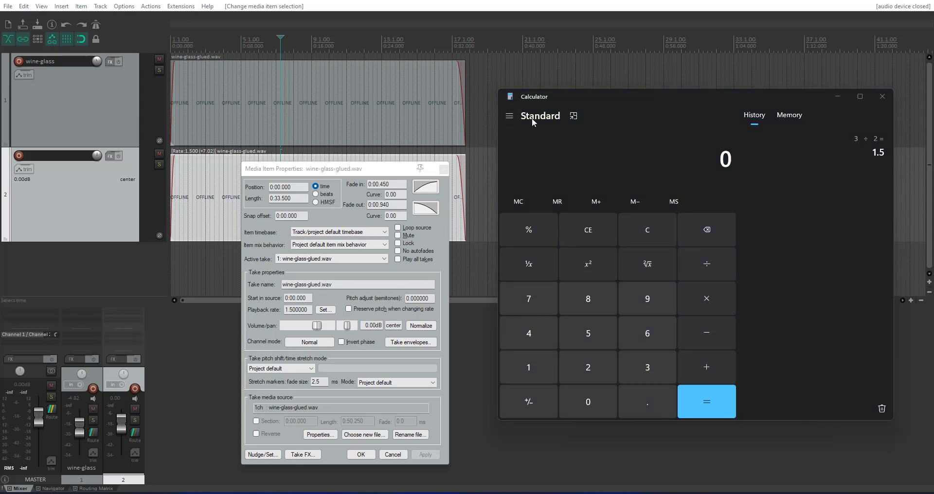
left_click(509, 116)
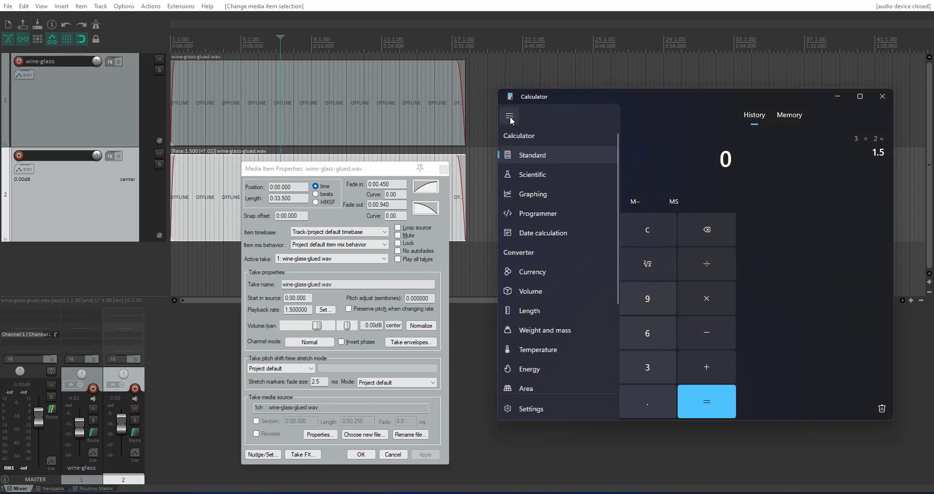
left_click(534, 175)
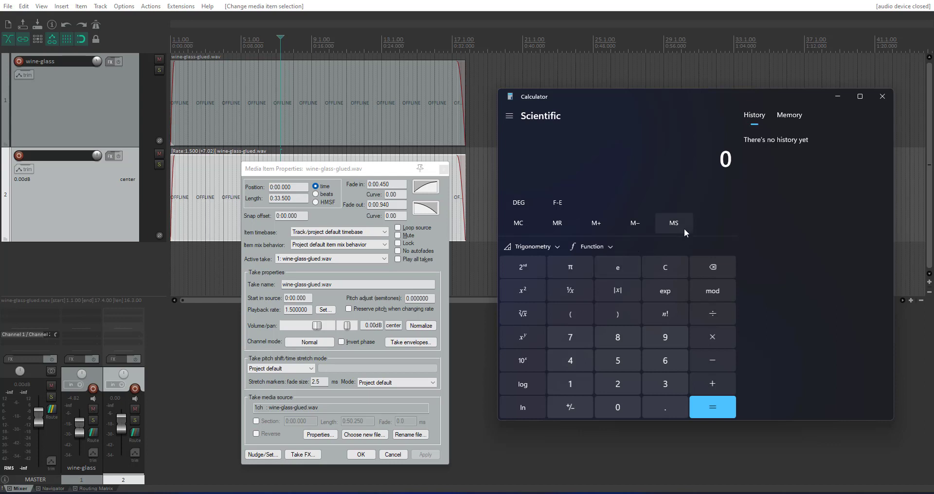
- Calculate the semitone ratio as 2 ^ (1 ÷ 12)
left_click(635, 381)
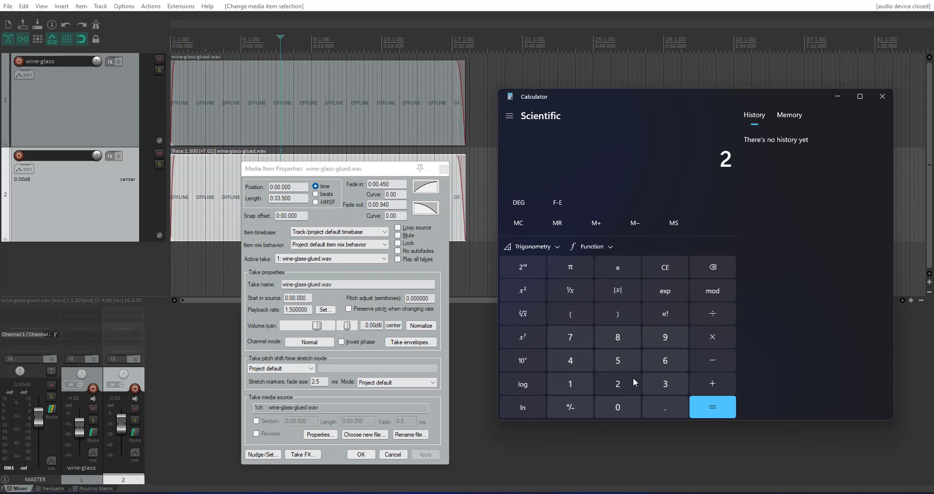
left_click(532, 335)
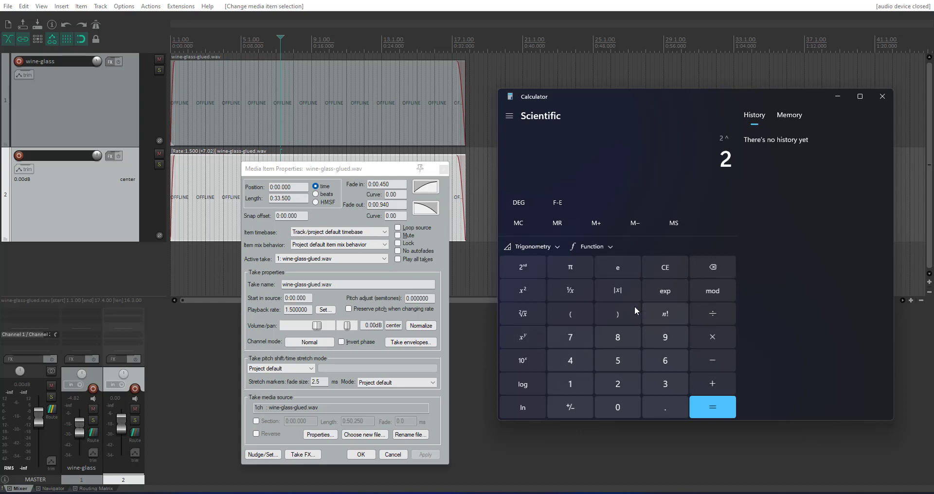
left_click(575, 312)
left_click(569, 388)
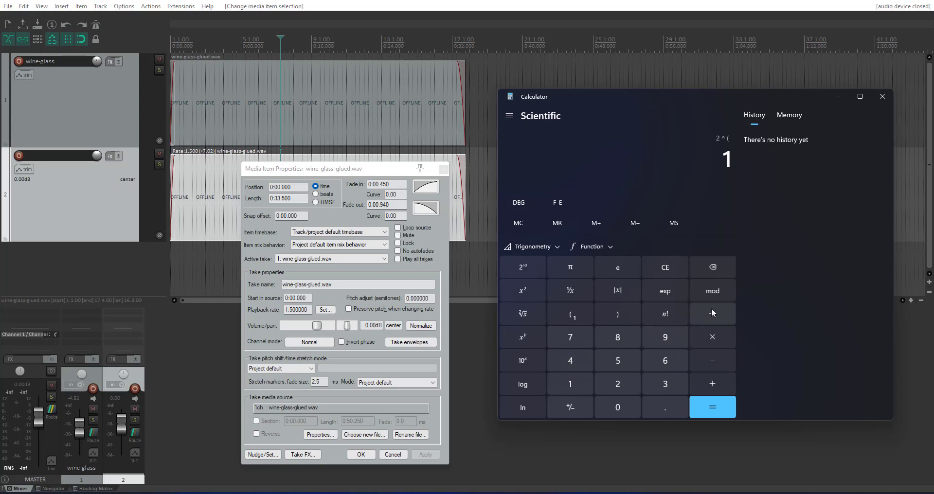
left_click(712, 311)
left_click(619, 381)
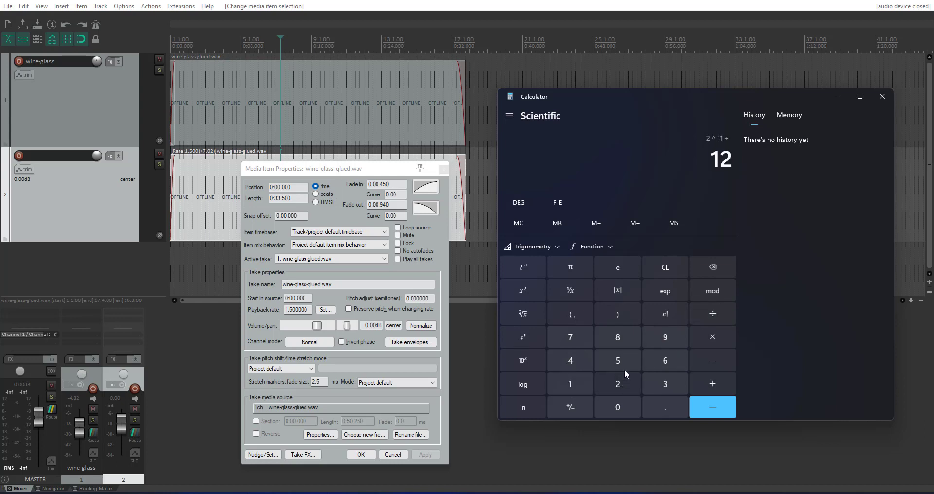
left_click(626, 314)
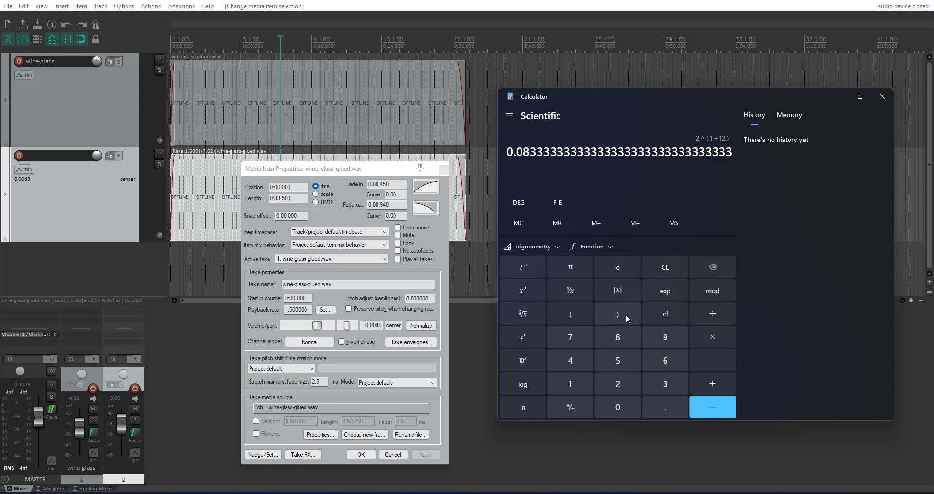
left_click(716, 411)
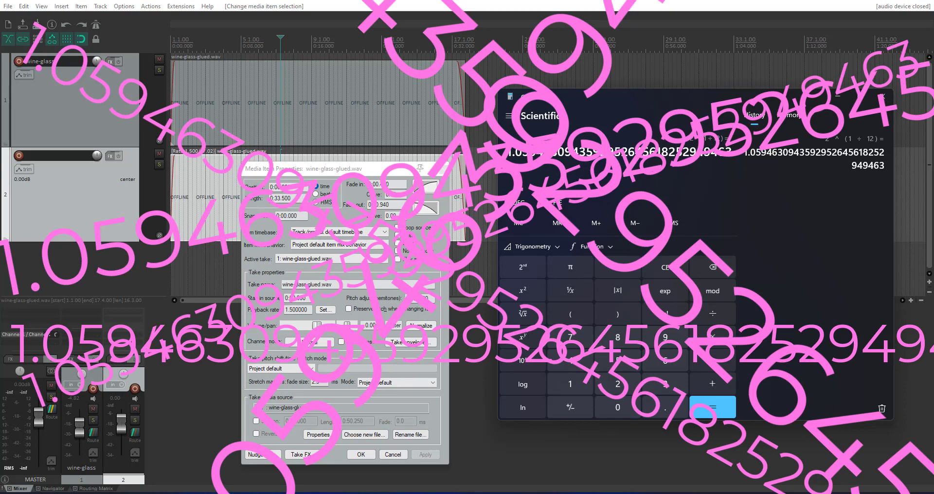
- Copy only the leading digits 1.059463 of the calculated semitone ratio
double_click(623, 151)
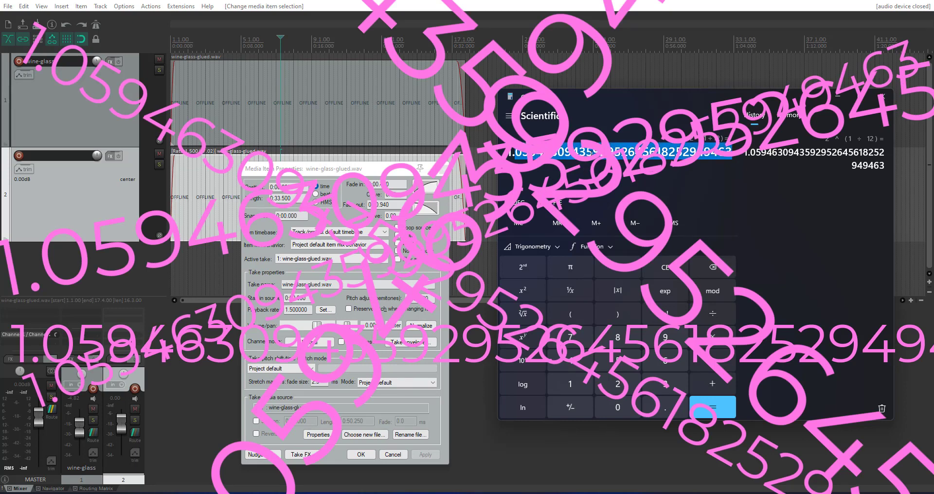
left_click(508, 149)
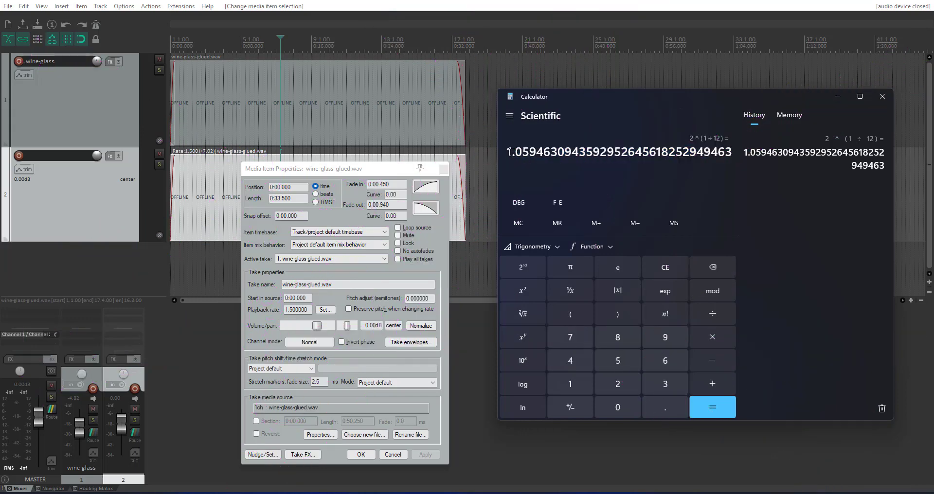
left_click_drag(559, 151, 509, 154)
key("ctrl+c")
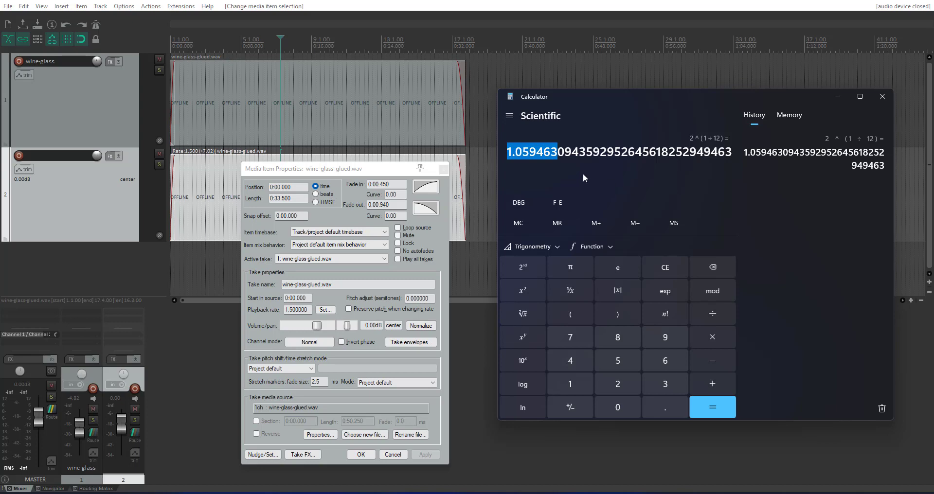
- Back in REAPER, set the second-track item's playback rate to the copied 1.059463 and play both tracks together
left_click(306, 310)
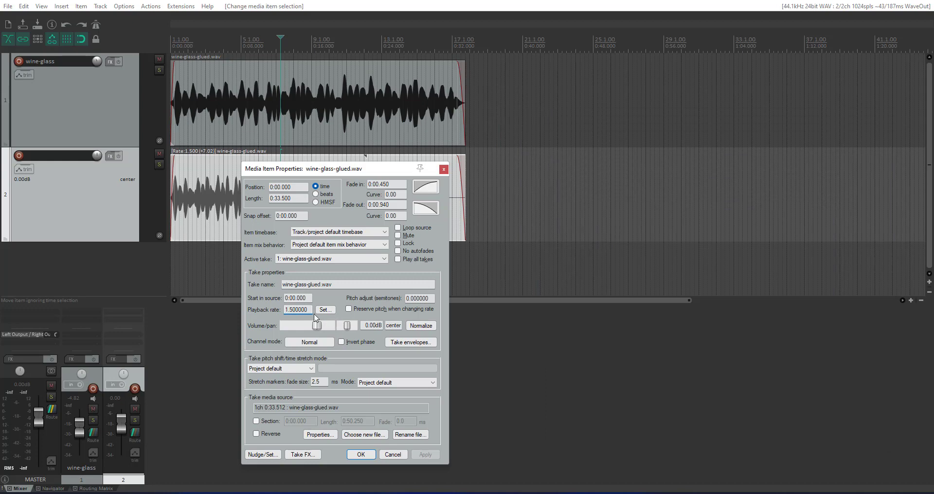
left_click_drag(310, 310, 272, 307)
key("ctrl+v")
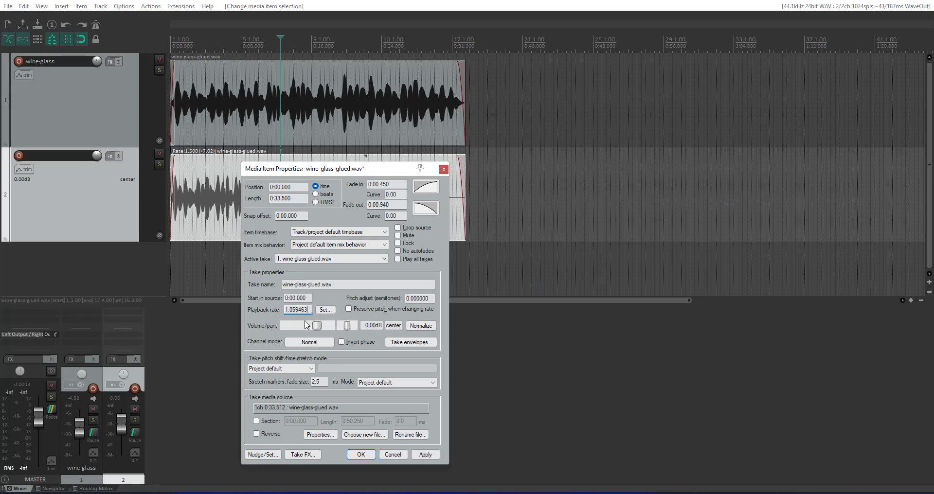
left_click(433, 455)
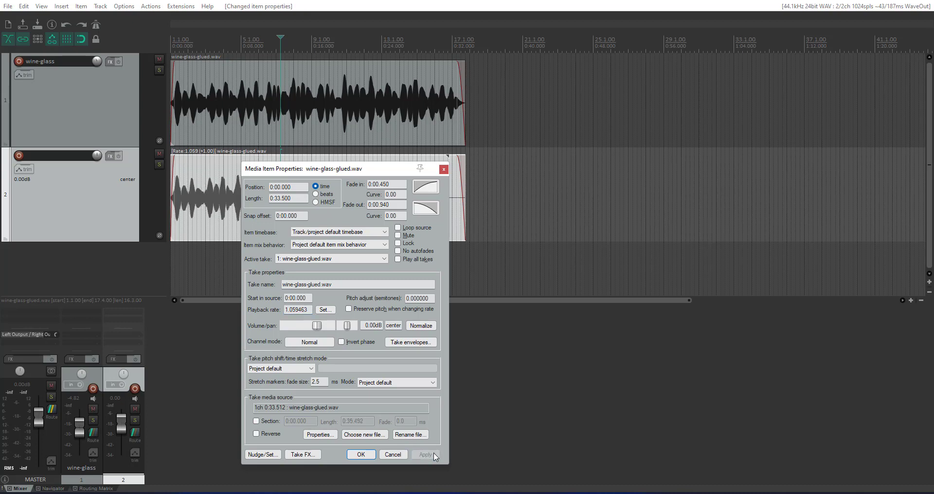
left_click(361, 455)
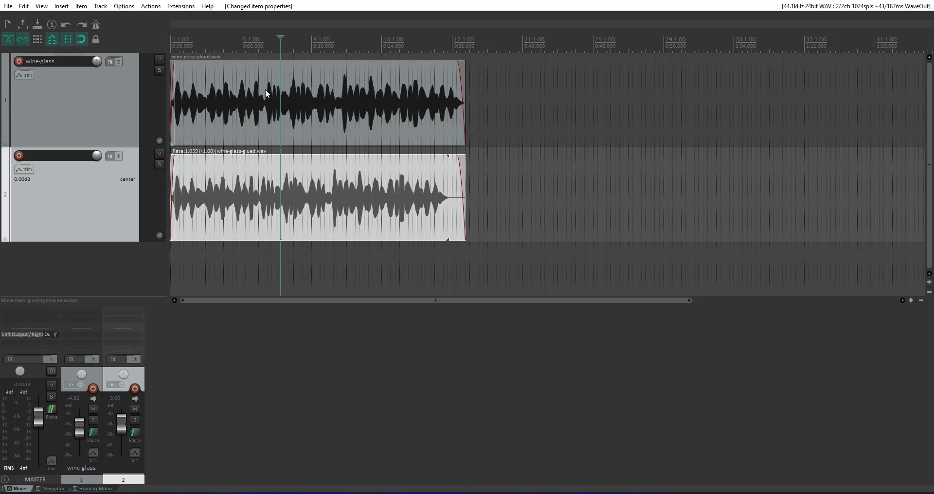
key("space")
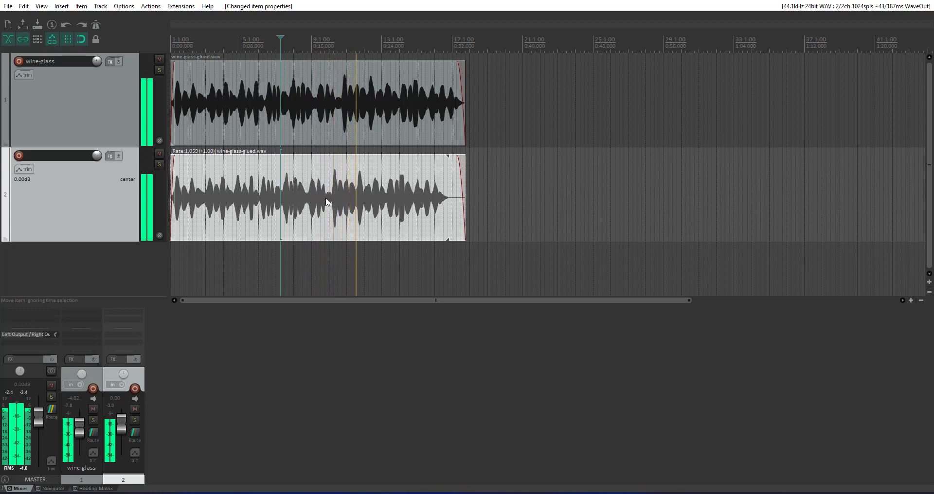
key("space")
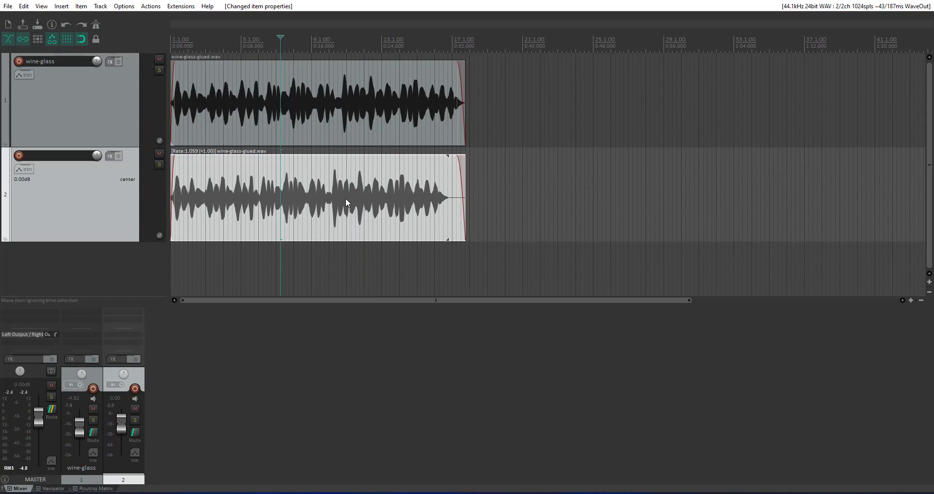
- Switch to Calculator, clear the previous result and calculate the four-semitone ratio as 2 ^ (4 ÷ 12)
key("alt+Tab")
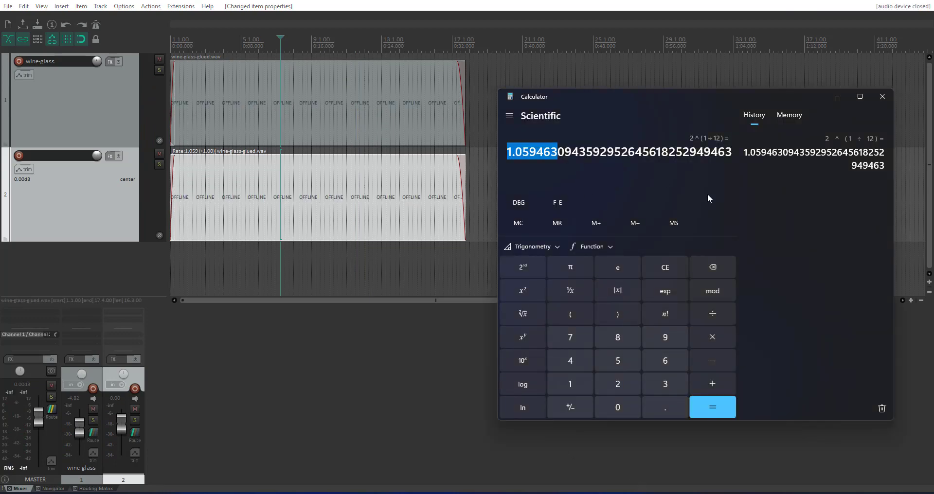
left_click(660, 266)
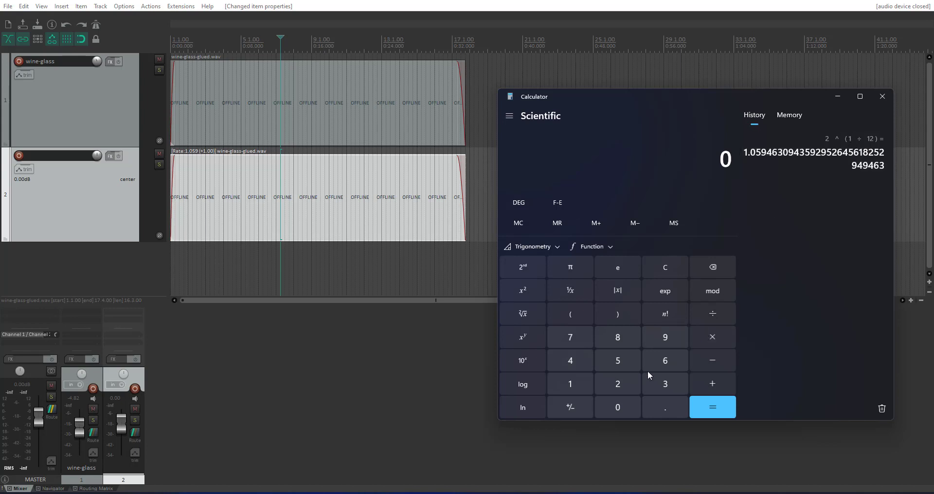
left_click(625, 386)
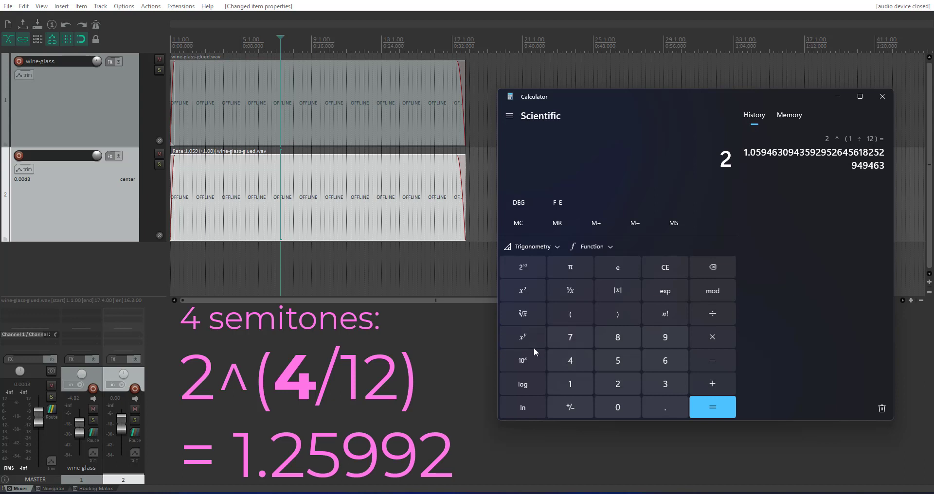
left_click(527, 335)
left_click(572, 314)
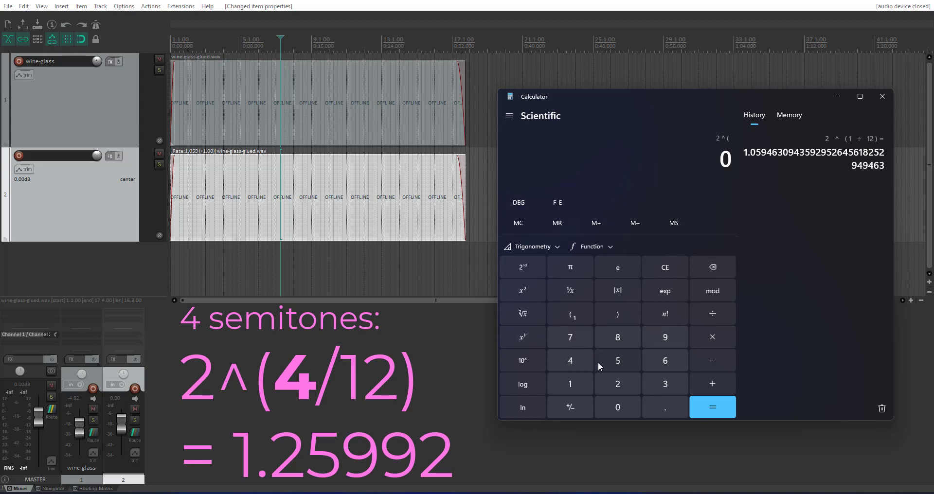
left_click(570, 360)
key("slash")
left_click(579, 381)
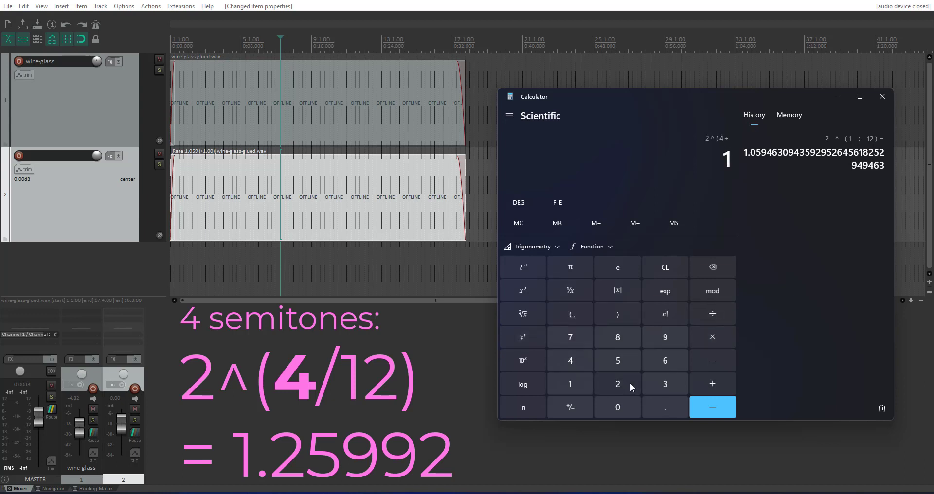
left_click(619, 384)
left_click(621, 315)
left_click(710, 412)
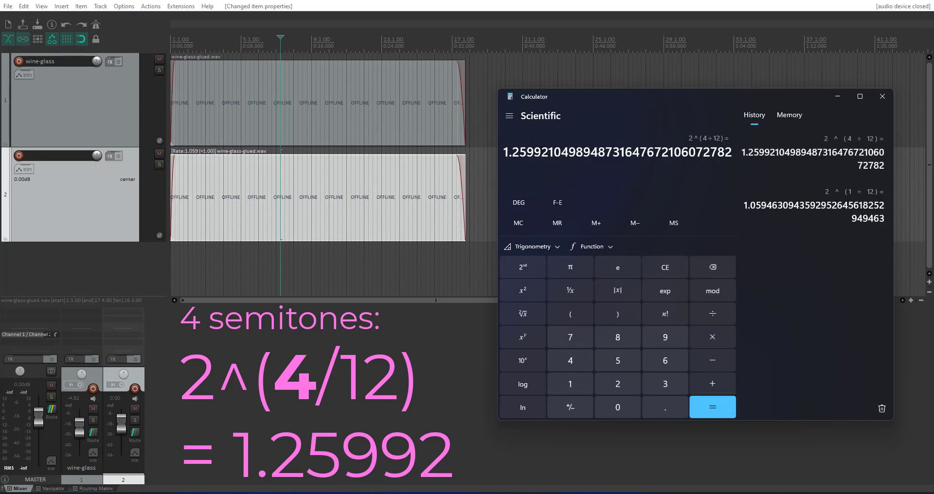
- Copy the leading digits 1.2599210 of the result and apply them as the second-track item's playback rate in REAPER
left_click_drag(559, 152, 503, 152)
key("ctrl+c")
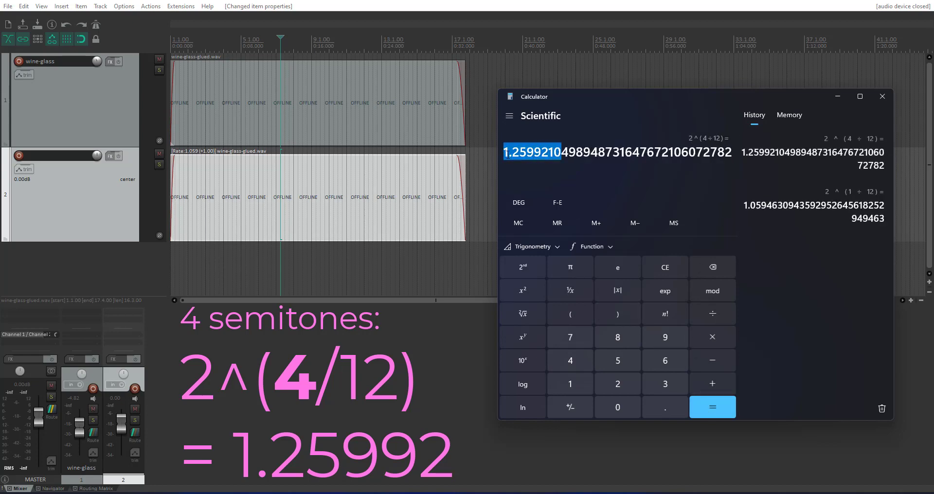
left_click(352, 195)
double_click(361, 219)
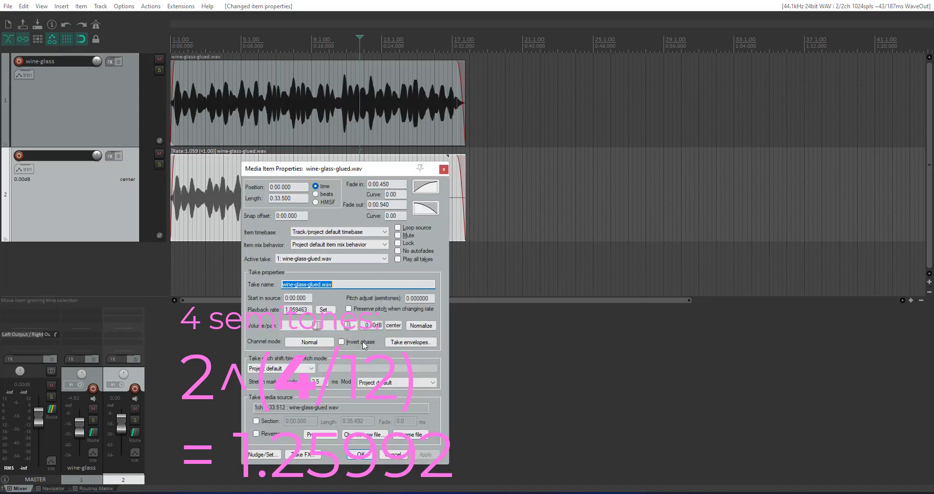
double_click(303, 310)
key("ctrl+v")
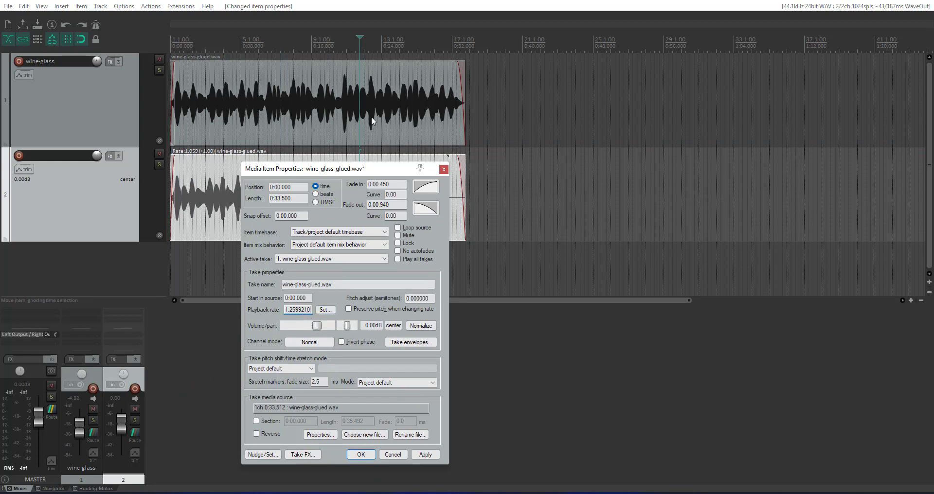
left_click(425, 454)
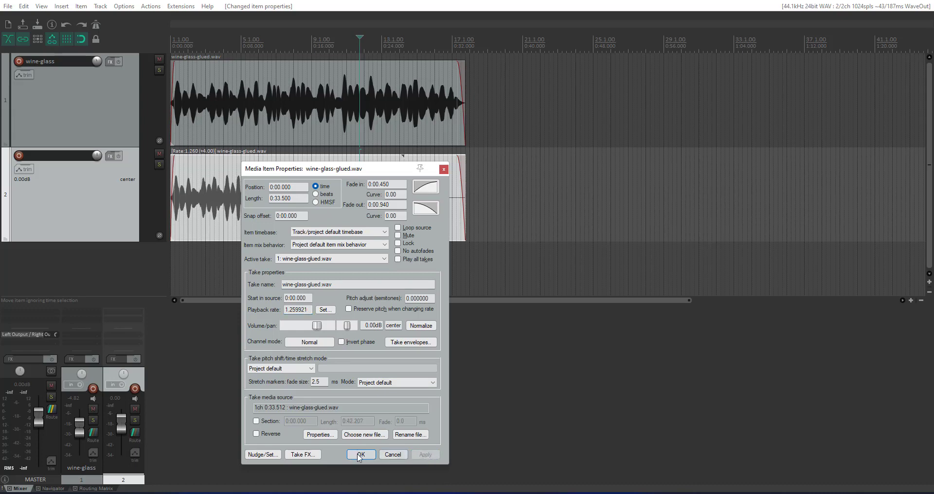
left_click(359, 455)
- Play both items together from a point near their beginning to hear the four-semitone interval, then stop playback
left_click(219, 45)
key("space")
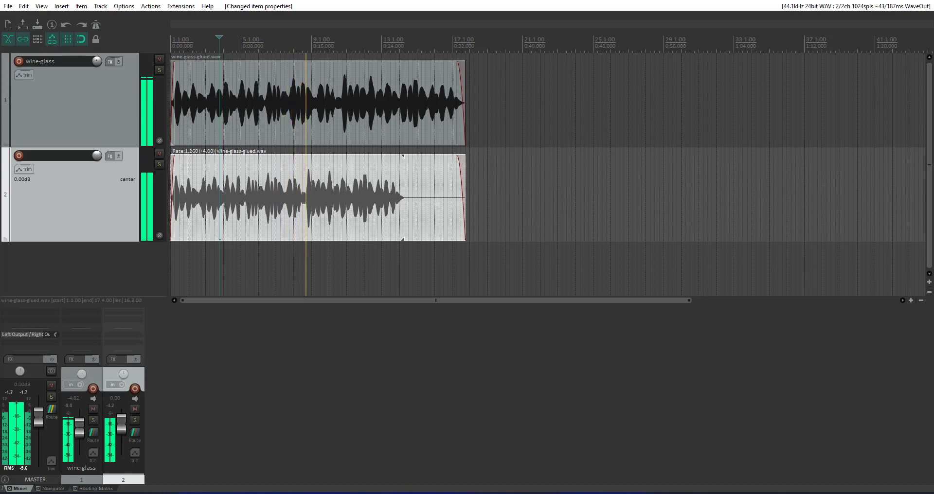
key("space")
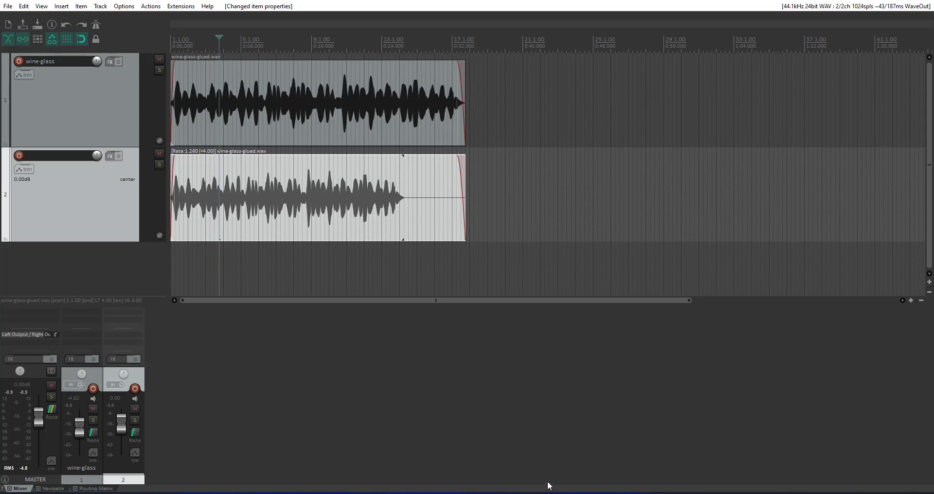
- Switch to Calculator, clear the previous result and calculate the quarter-tone ratio as 2 ^ (1 ÷ 24)
left_click(637, 455)
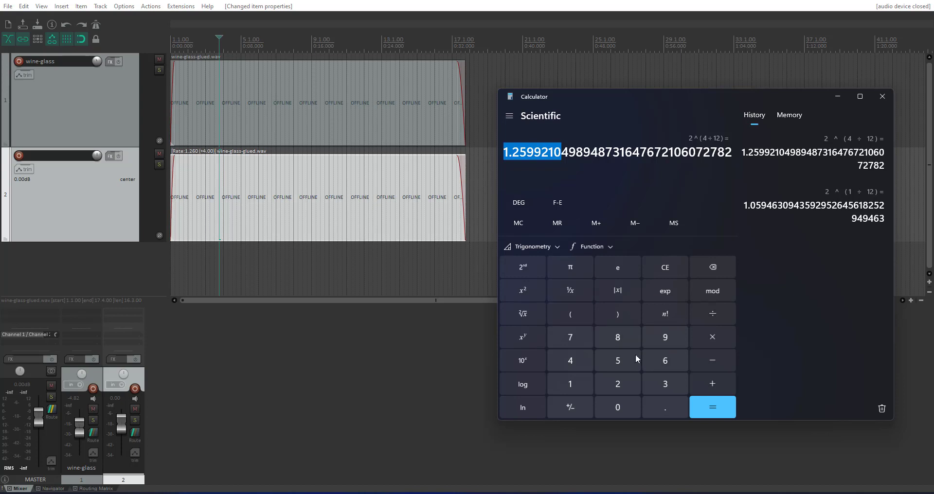
left_click(676, 264)
left_click(617, 383)
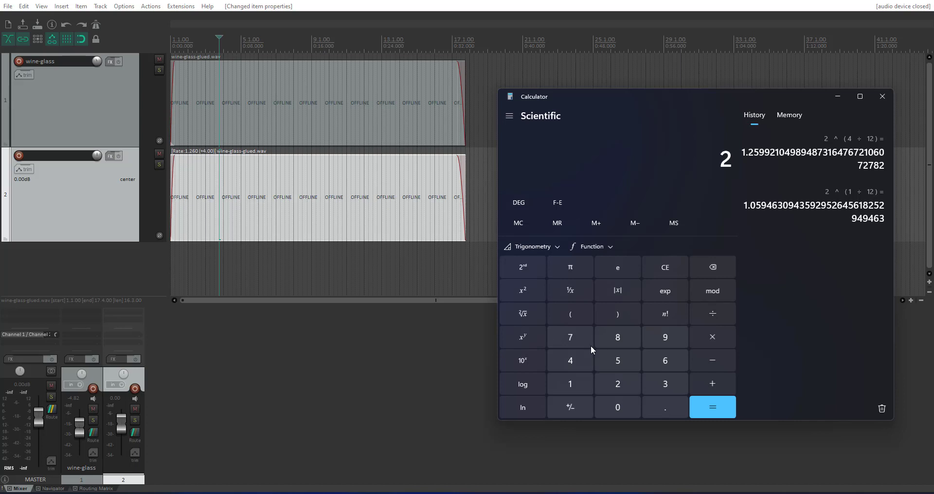
left_click(529, 340)
left_click(562, 318)
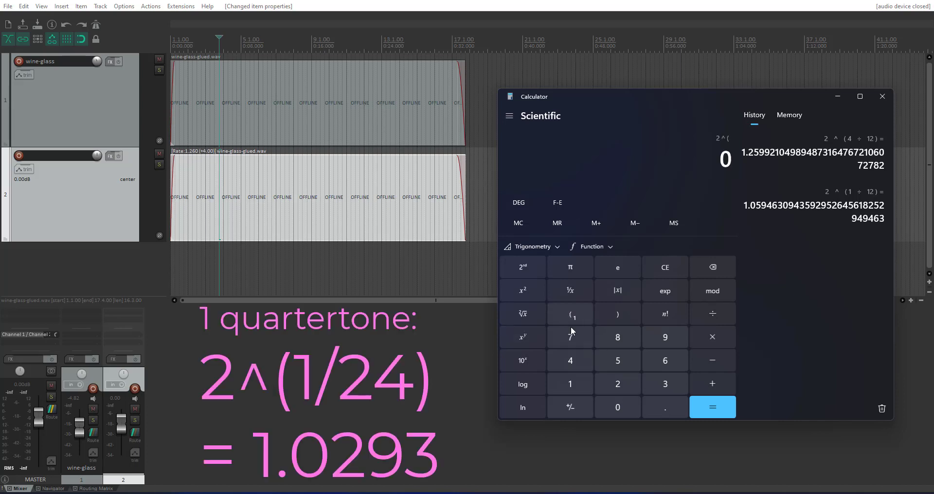
left_click(579, 387)
left_click(712, 319)
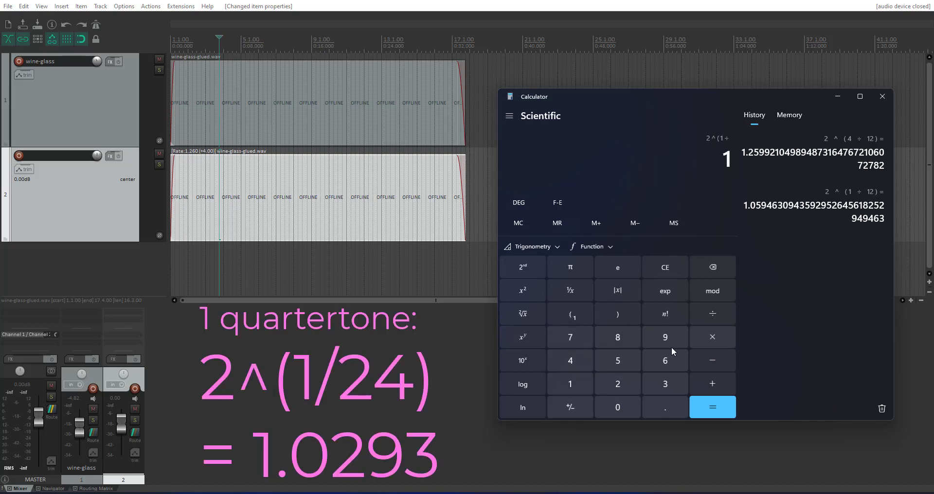
left_click(613, 378)
left_click(574, 361)
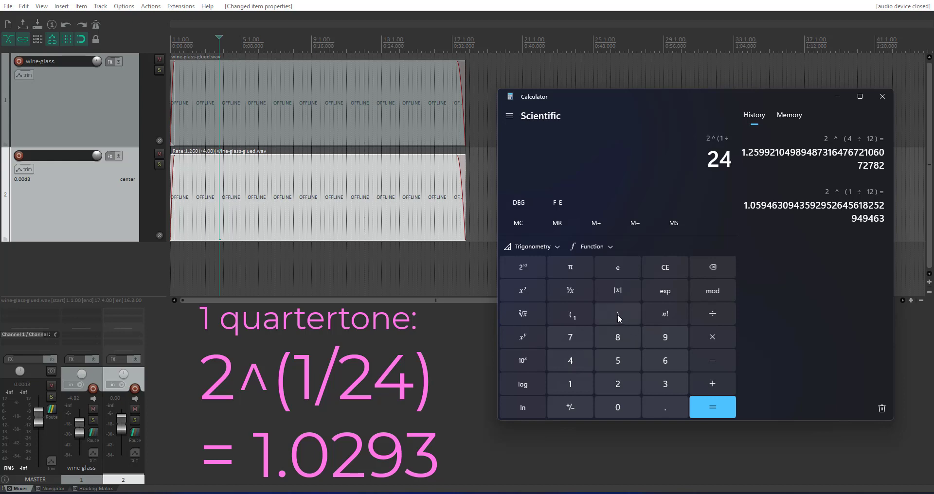
left_click(611, 315)
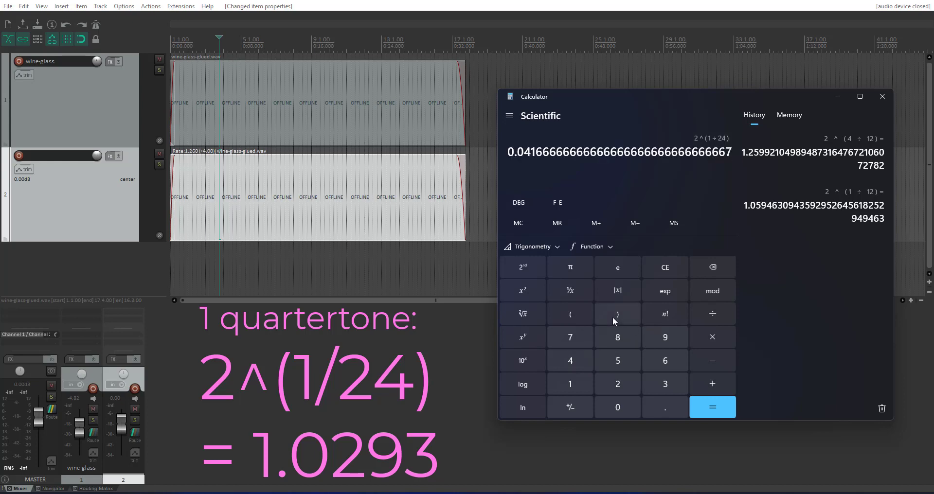
left_click(710, 408)
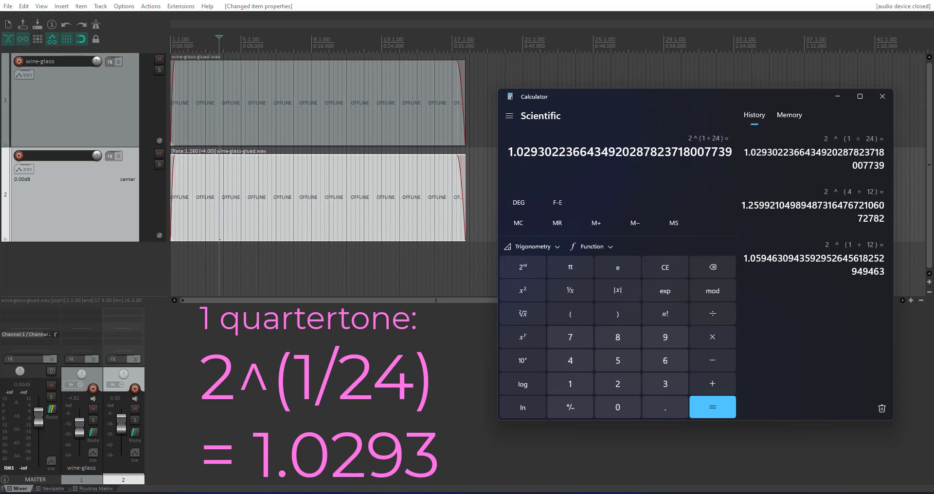
- Copy the leading digits 1.02930223 of the result and apply them as the second-track item's playback rate in REAPER
left_click_drag(574, 152, 508, 152)
key("ctrl+c")
left_click(427, 235)
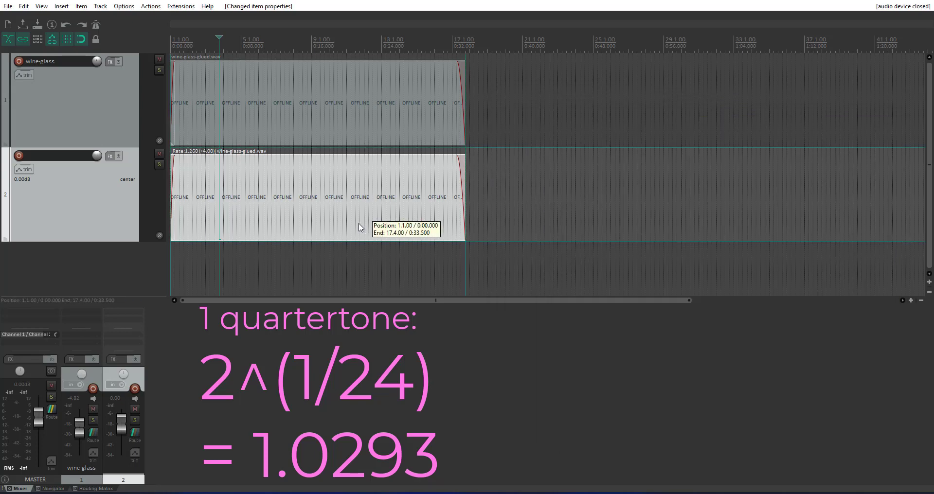
double_click(307, 225)
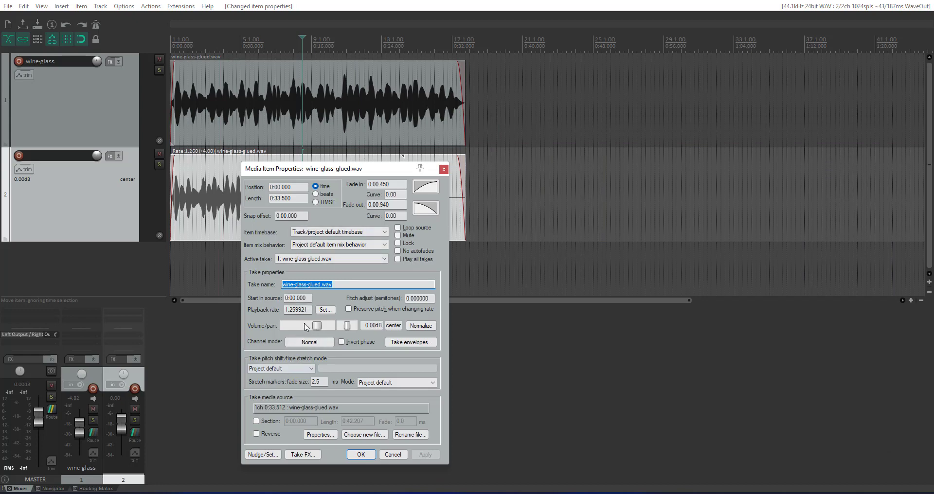
double_click(305, 310)
key("ctrl+v")
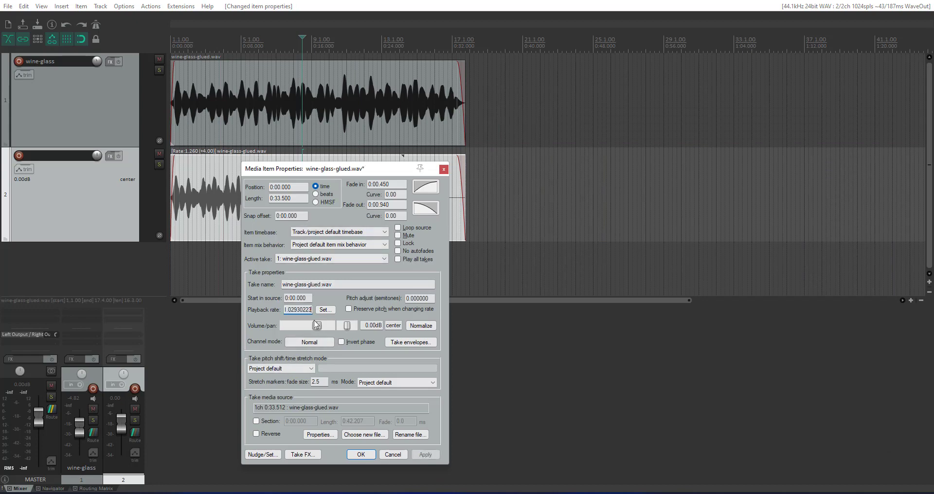
double_click(296, 310)
left_click(425, 455)
left_click(365, 455)
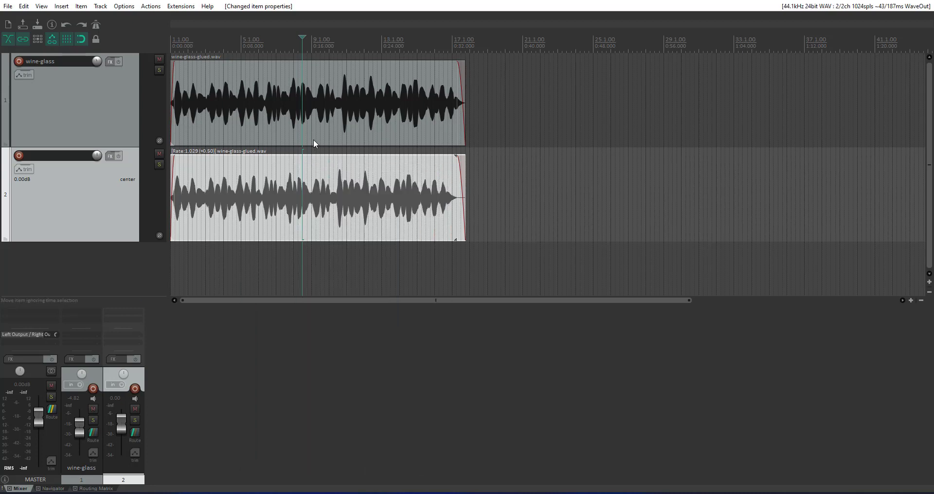
- Lower the wine-glass track's volume to about -7.7 dB and play both tracks together to hear the quarter-tone interval
left_click_drag(101, 63, 145, 80)
key("space")
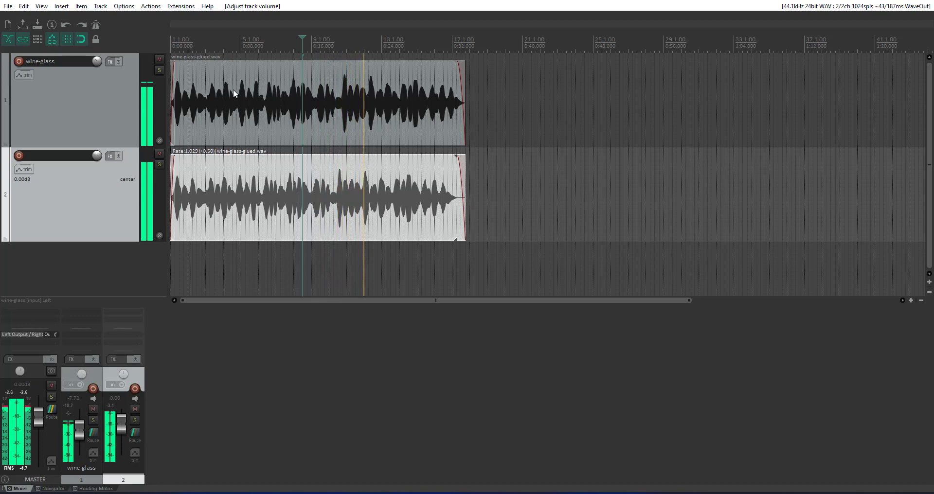
key("space")
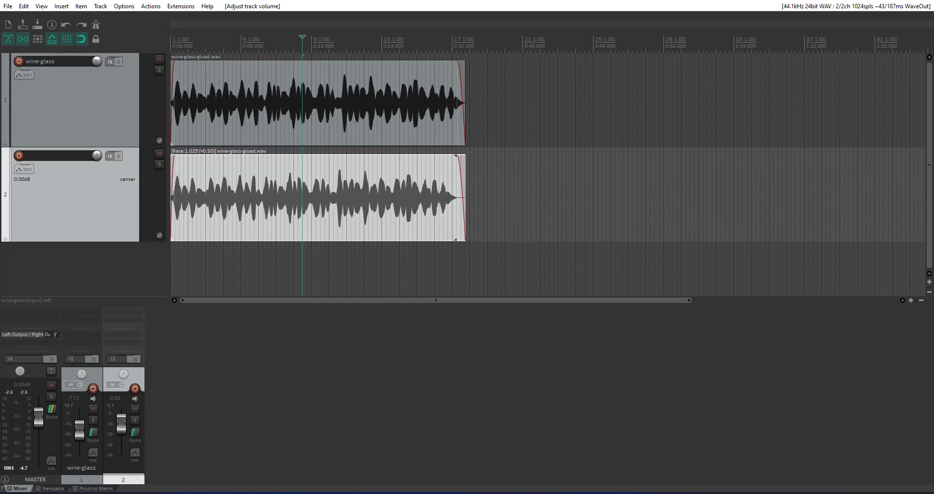
- Switch to Calculator, clear the previous result and change it to Standard mode
mouse_move(638, 491)
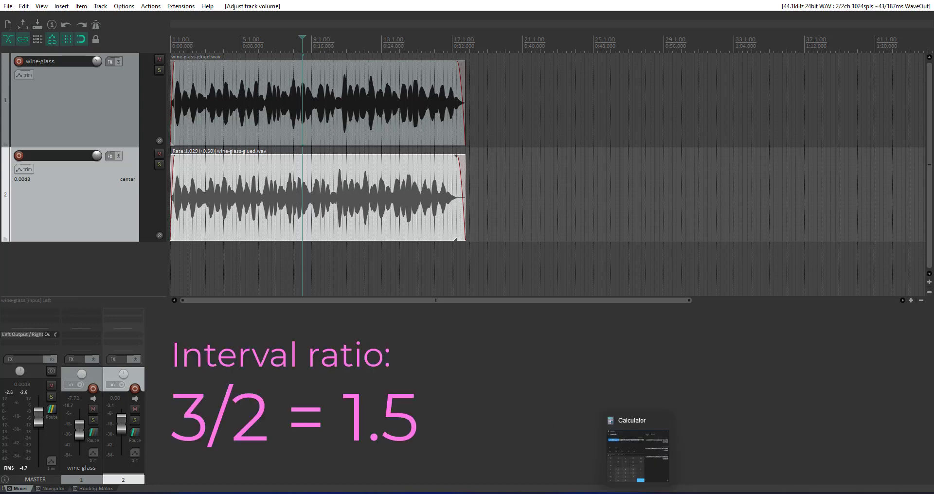
left_click(637, 454)
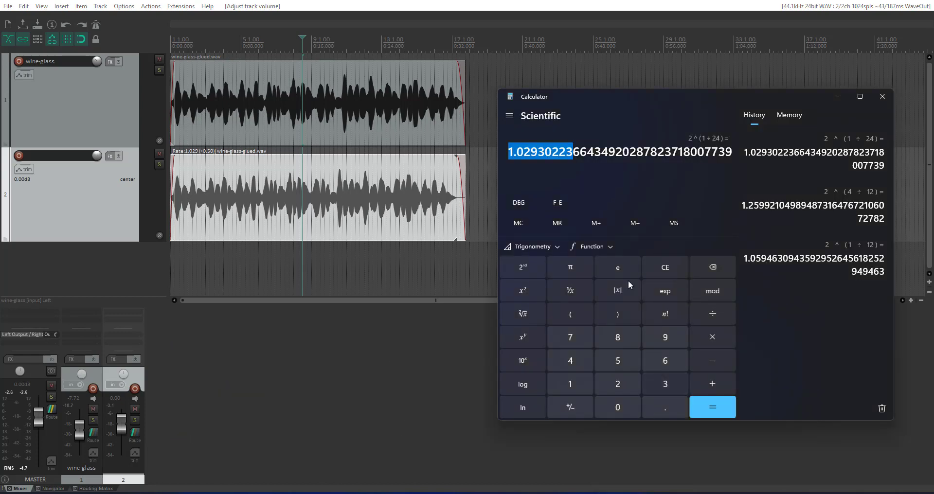
left_click(666, 269)
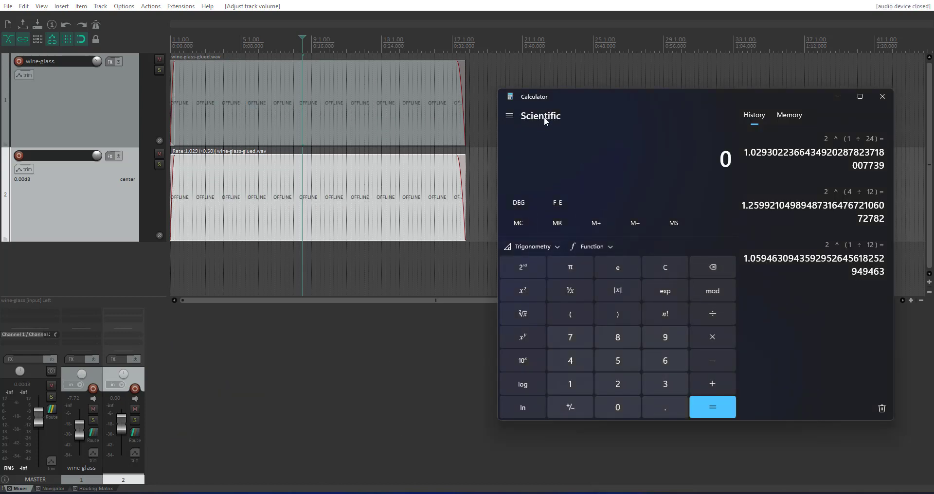
left_click(509, 115)
left_click(533, 157)
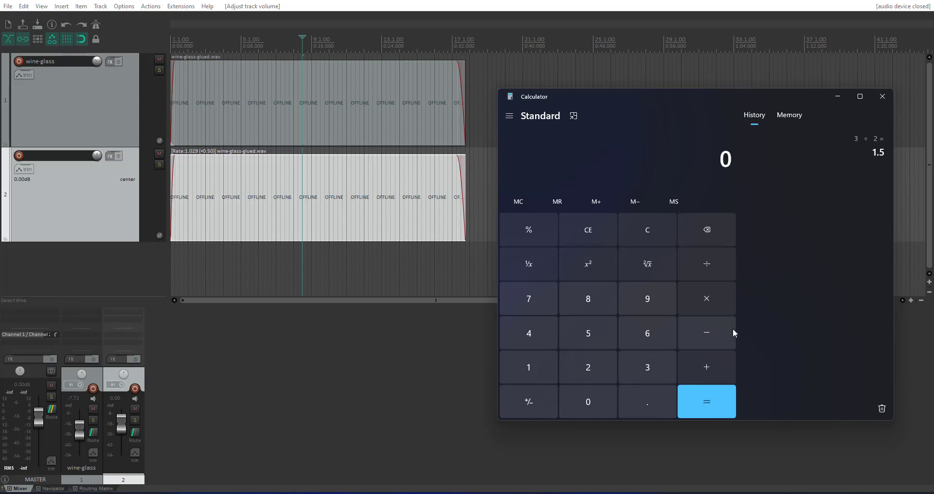
- Return to REAPER and set the second-track item's playback rate to 1.259921 for the 12-EDO major third
left_click(357, 198)
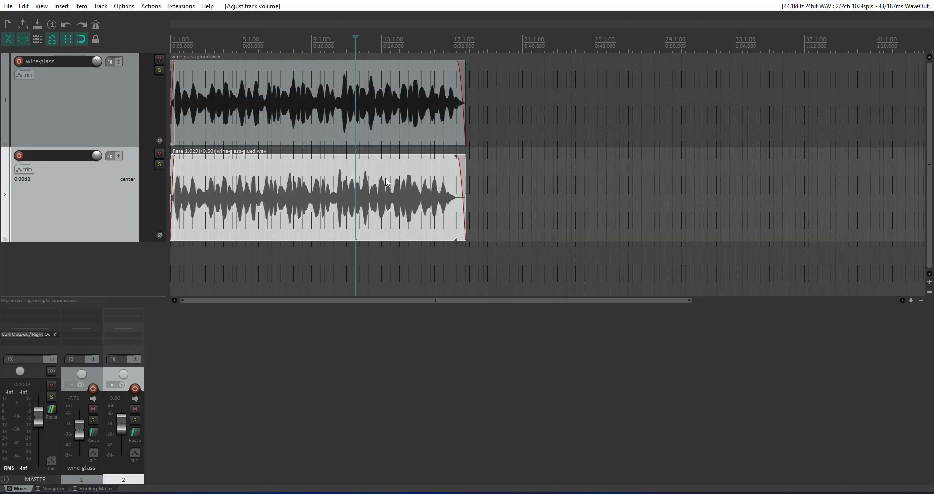
double_click(386, 183)
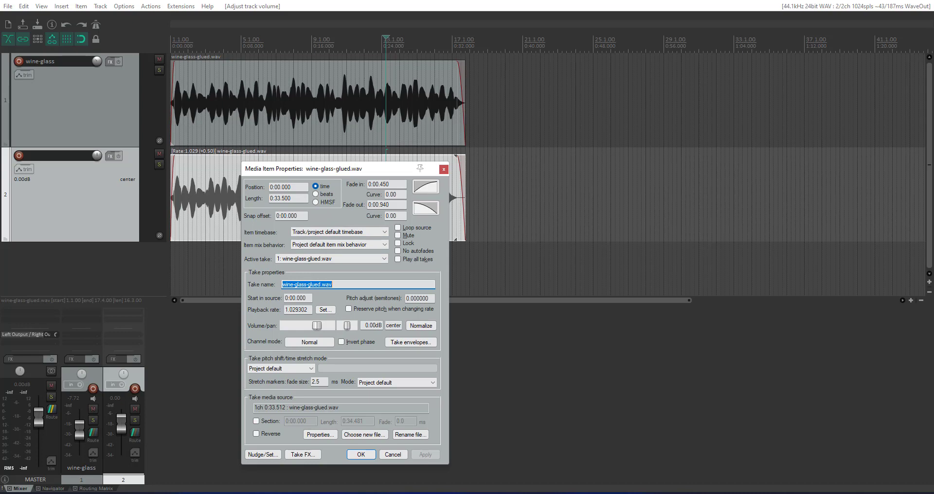
key("alt+Tab")
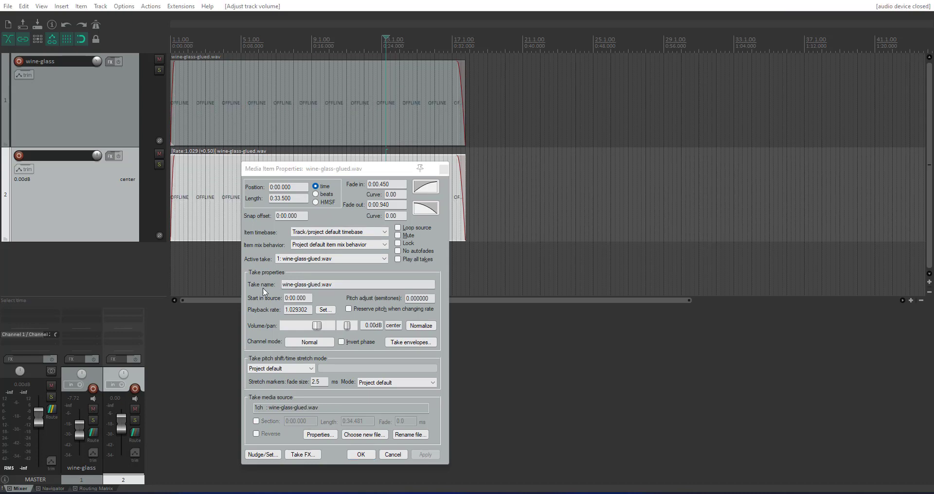
left_click(300, 310)
left_click(300, 309)
double_click(300, 309)
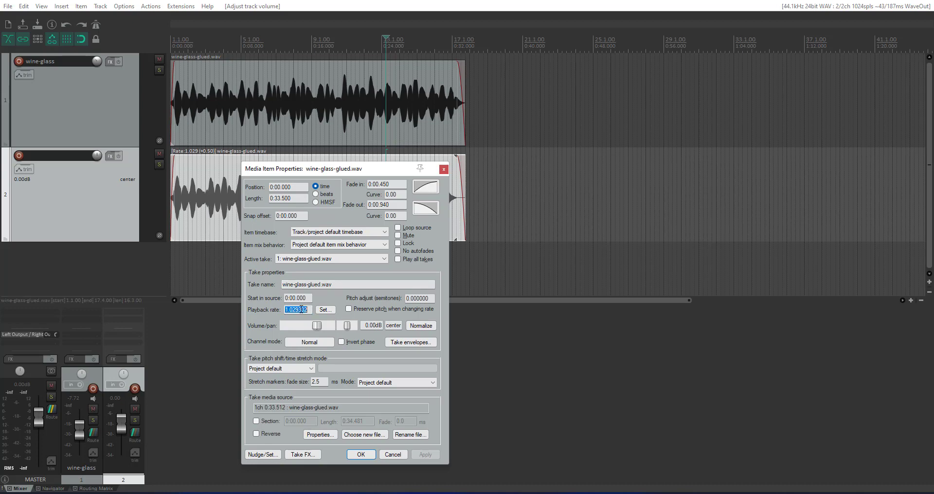
key("ctrl+v")
left_click(426, 456)
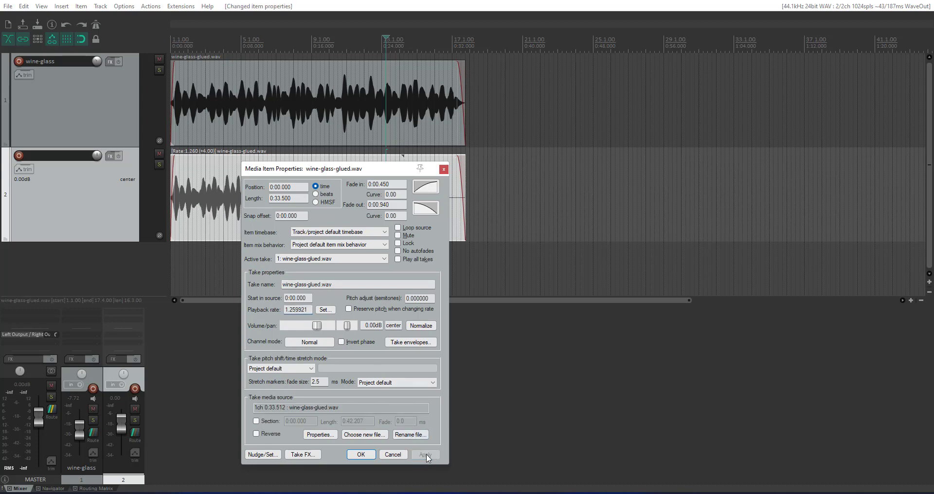
left_click(360, 455)
- Play both tracks together from measure 5 to hear the equal-tempered major third
left_click(250, 46)
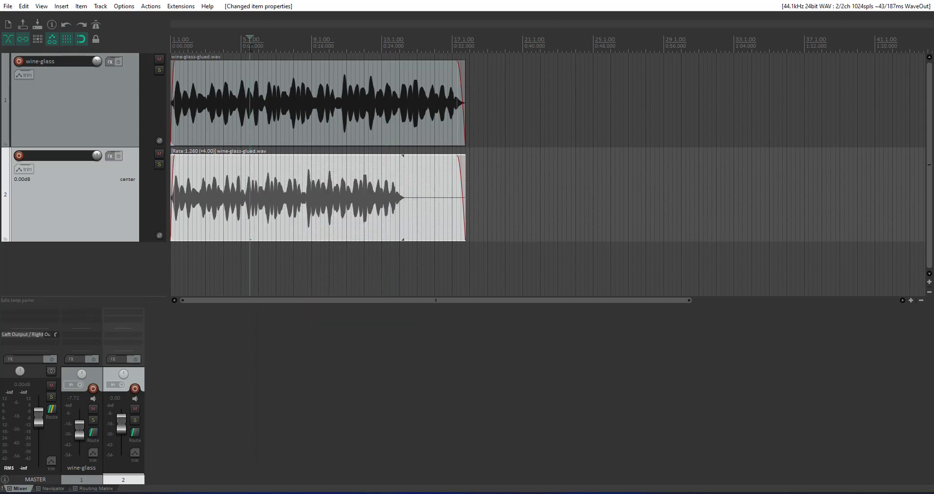
key("space")
key("space")
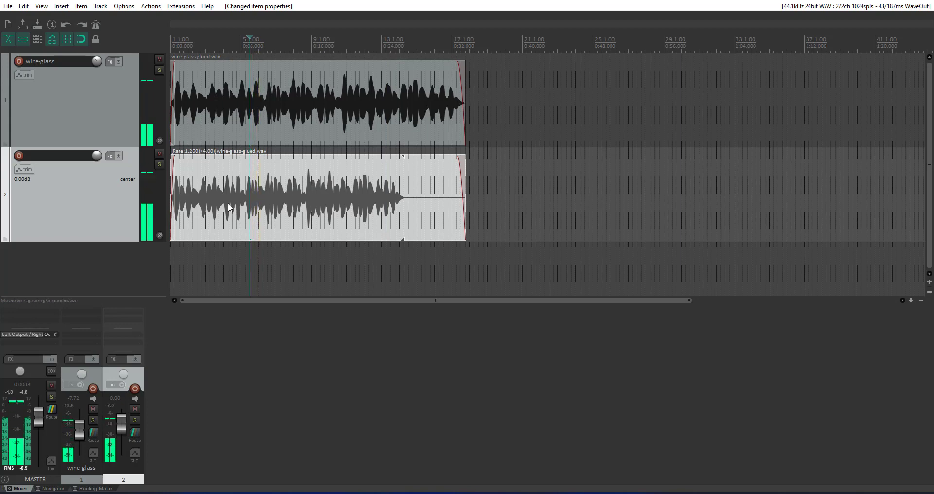
- Copy the second-track item onto a new third track, then shrink the second track's height and enlarge the third's
left_click_drag(229, 195, 233, 260)
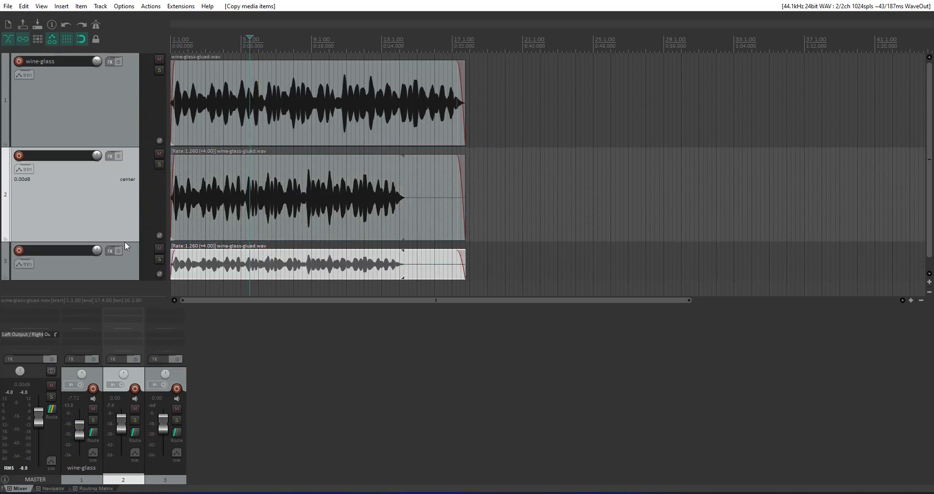
left_click_drag(124, 242, 124, 189)
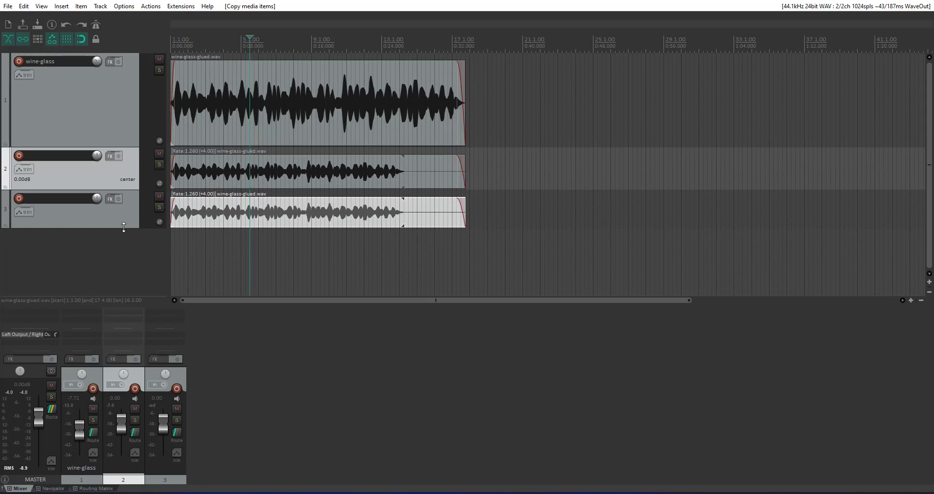
left_click_drag(124, 227, 123, 260)
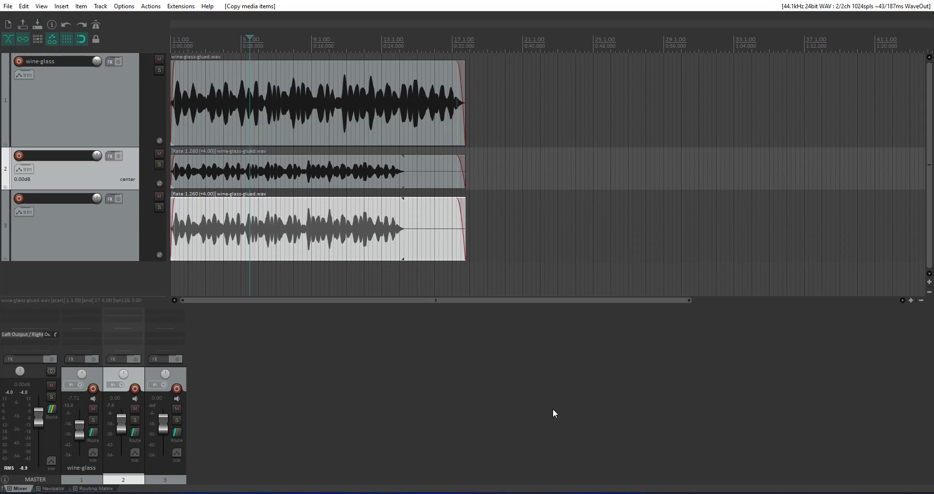
- Switch to Calculator, calculate the just intonation major third as 5 ÷ 4 and copy the result
key("alt+Tab")
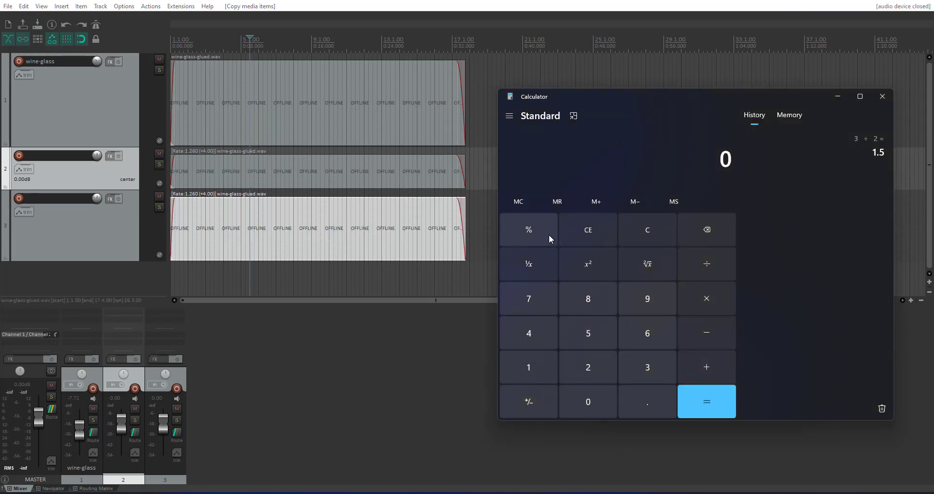
left_click(588, 339)
left_click(707, 264)
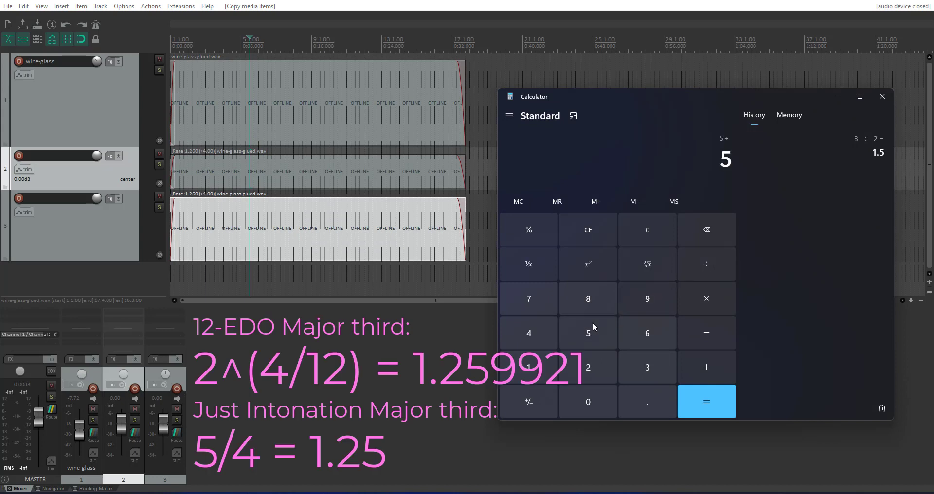
left_click(529, 333)
left_click(712, 404)
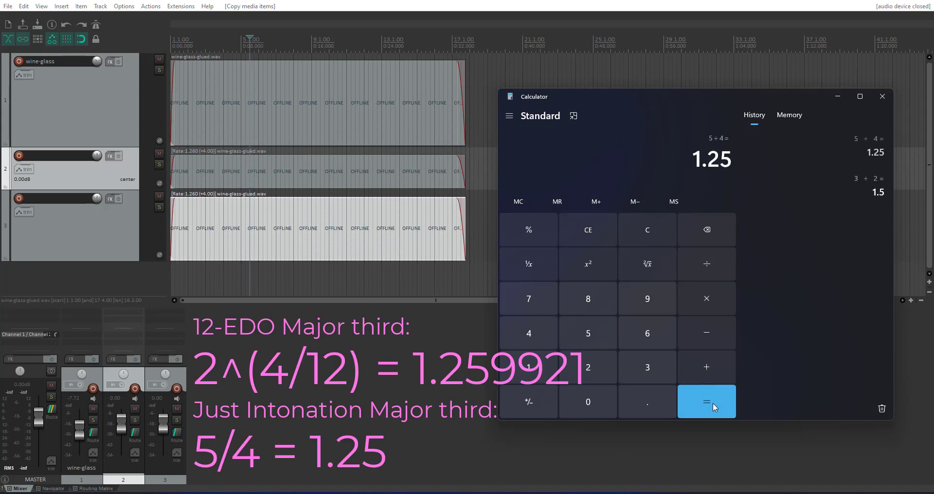
left_click_drag(732, 159, 695, 158)
key("ctrl+c")
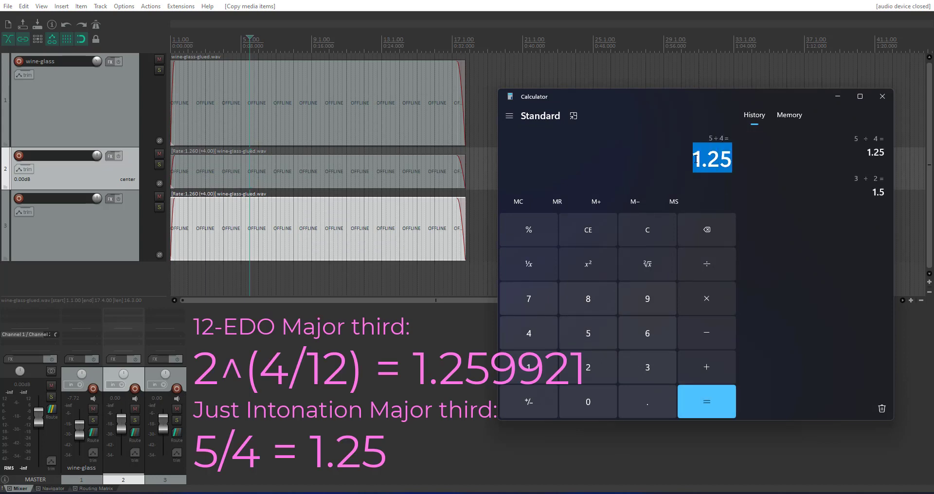
- In REAPER, set the third-track item's playback rate to 1.25 and apply it
double_click(296, 244)
double_click(302, 309)
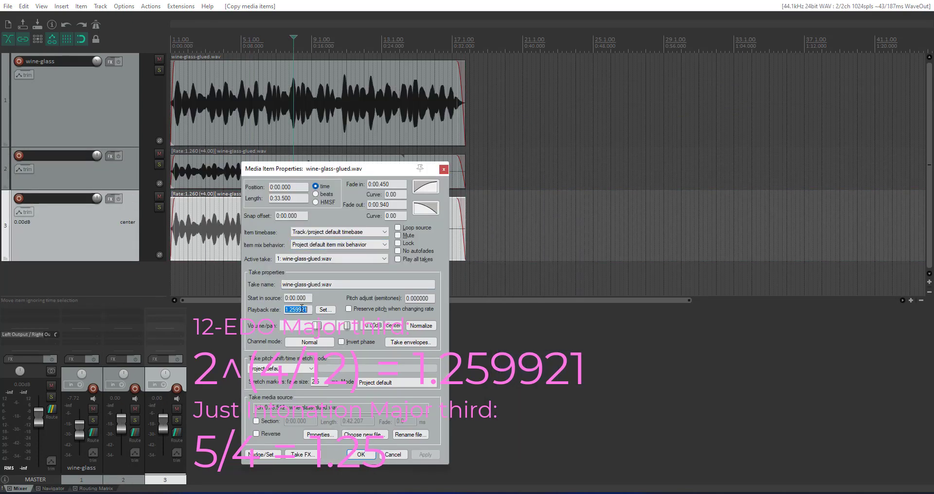
key("ctrl+v")
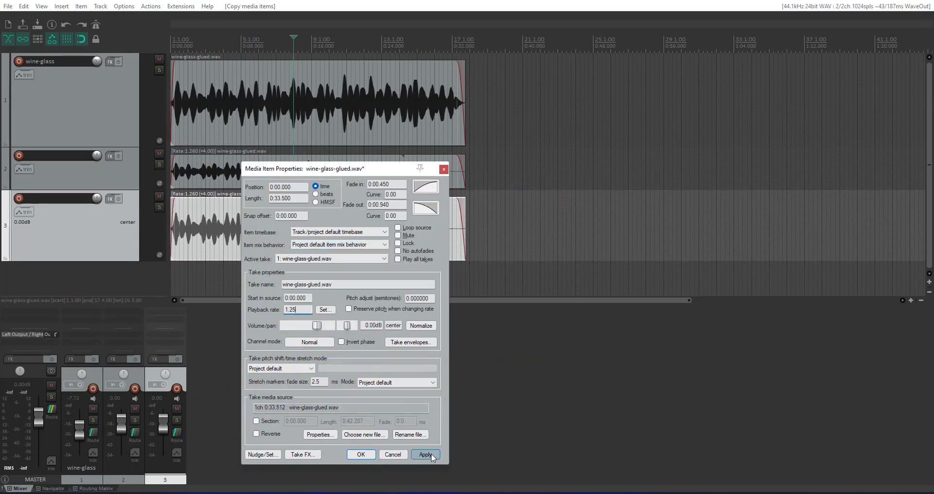
left_click(425, 455)
left_click(361, 454)
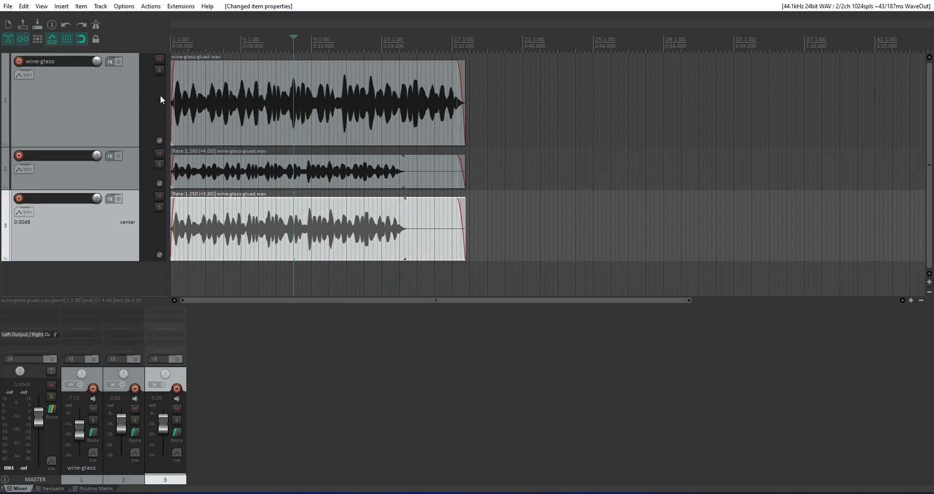
- Solo the wine-glass track and the second track, then play them from about measure 3 to hear the 12-EDO third
left_click(159, 71)
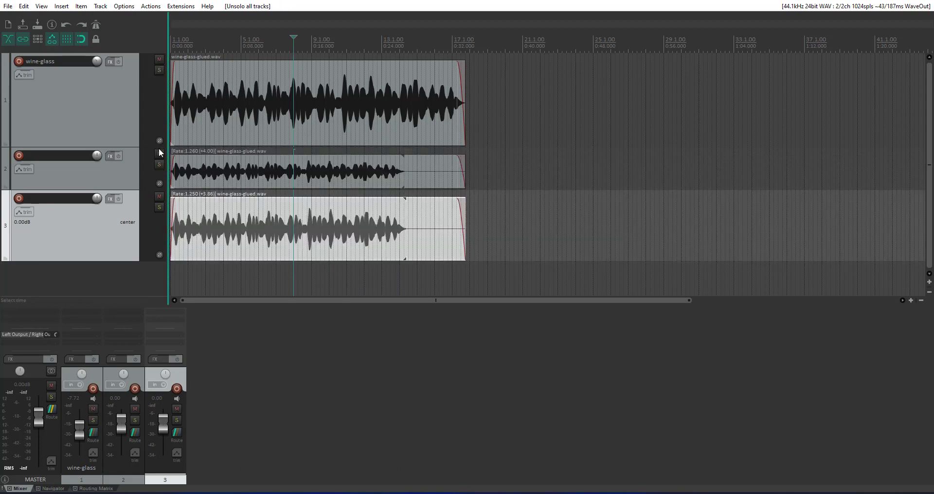
left_click(159, 165)
left_click(161, 70)
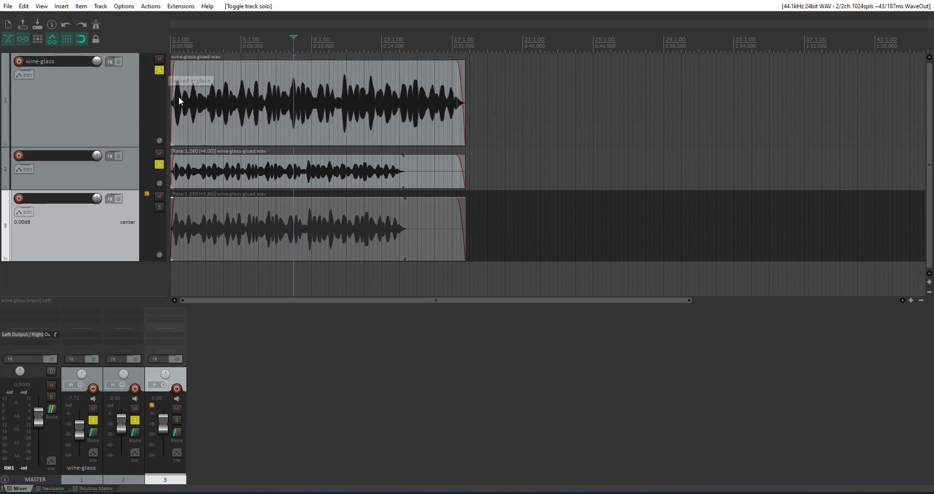
left_click(206, 47)
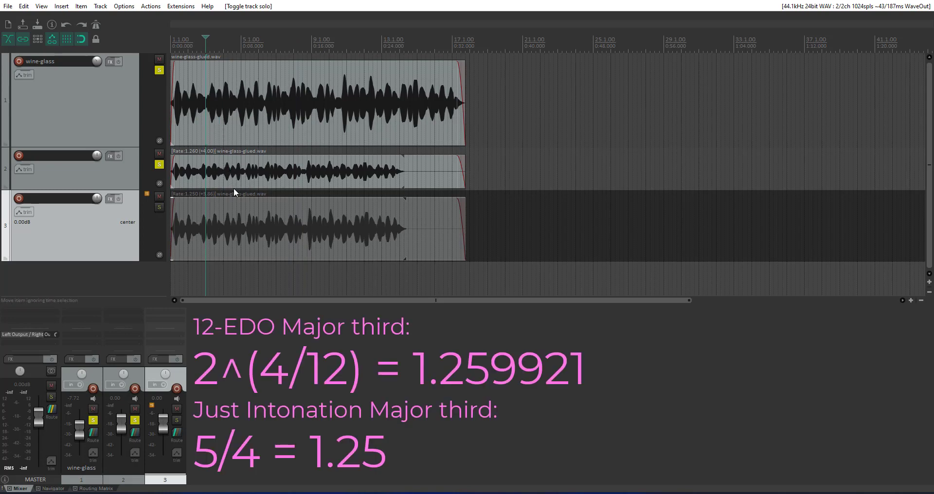
key("space")
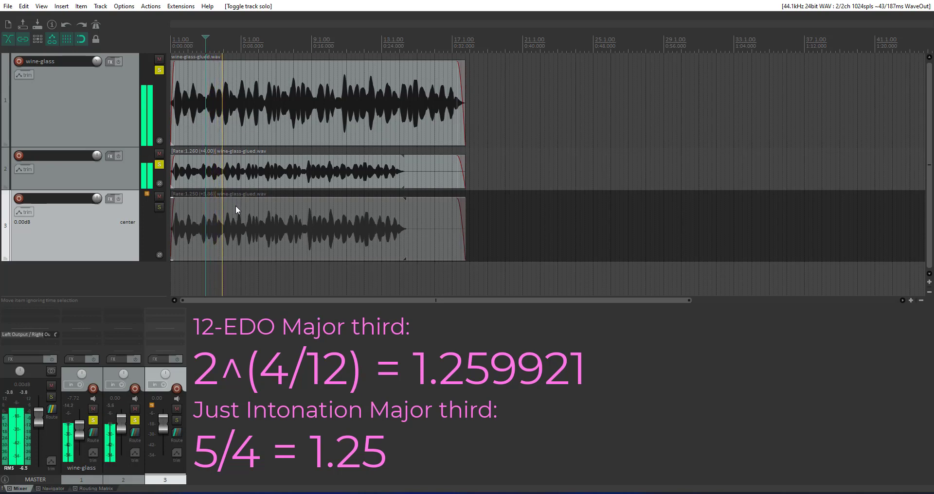
- Swap the solo from the second track to the third during playback and restart from about measure 4 to compare the just third
left_click(158, 165)
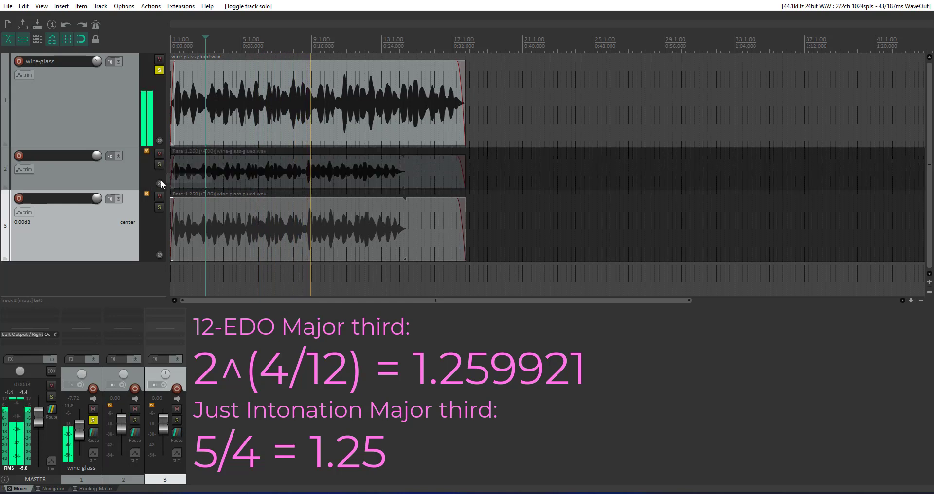
left_click(160, 207)
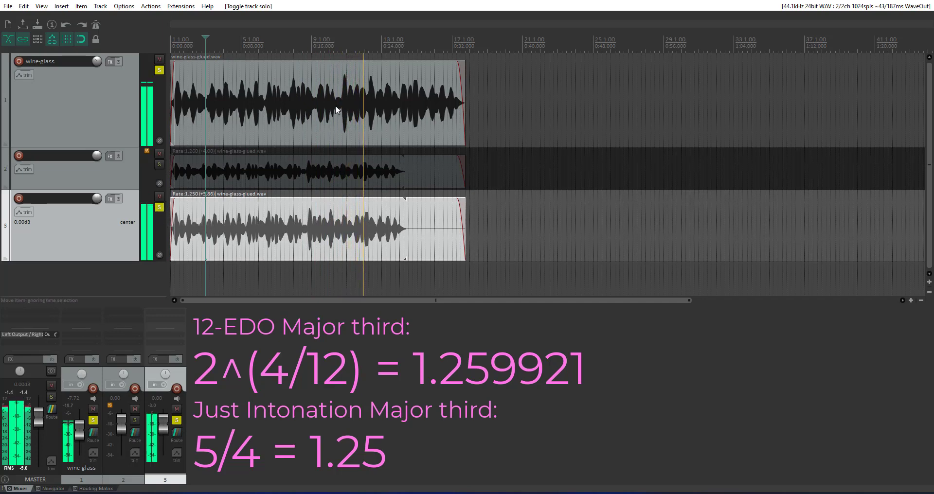
left_click(223, 49)
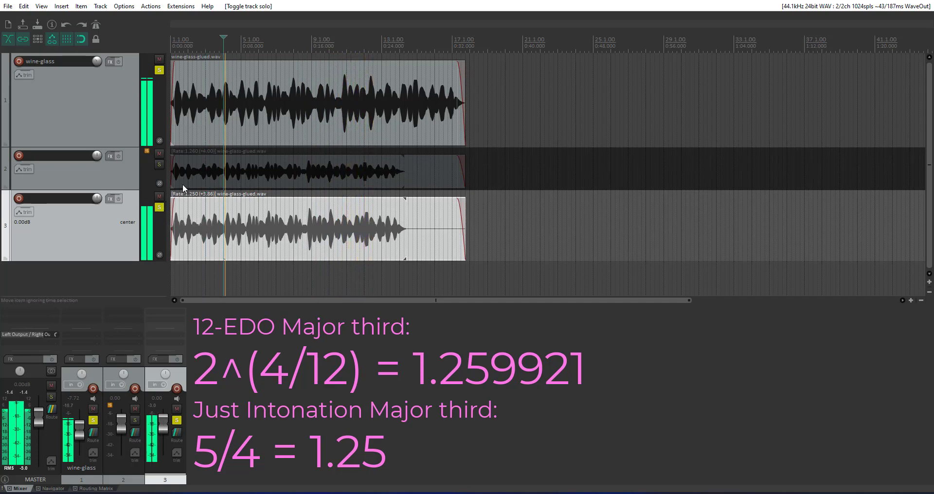
- Solo the second track as well, and lower the second track's volume to about -14.6 dB and the third's to about -10.1 dB
left_click(160, 164)
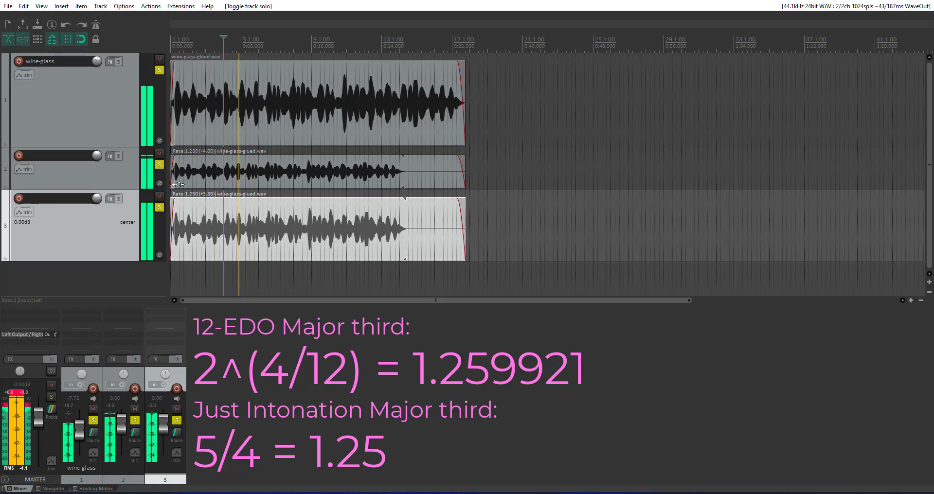
left_click(17, 396)
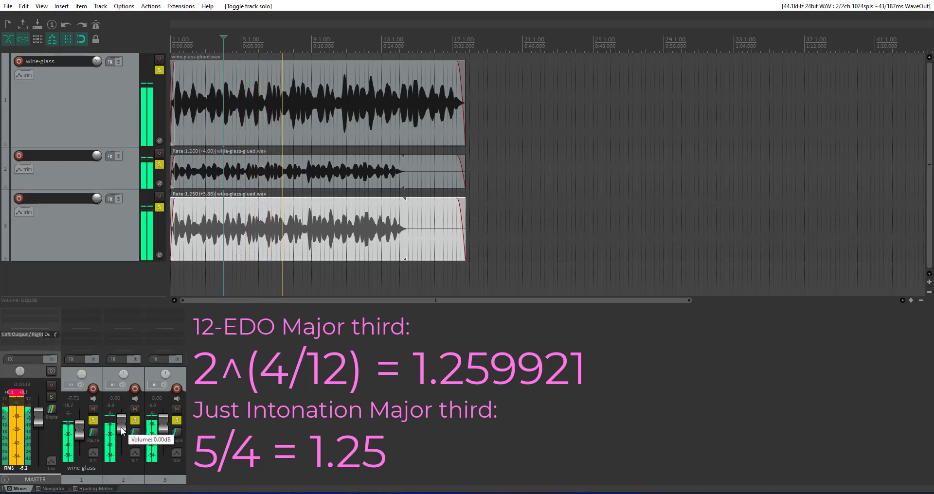
left_click_drag(163, 420, 127, 431)
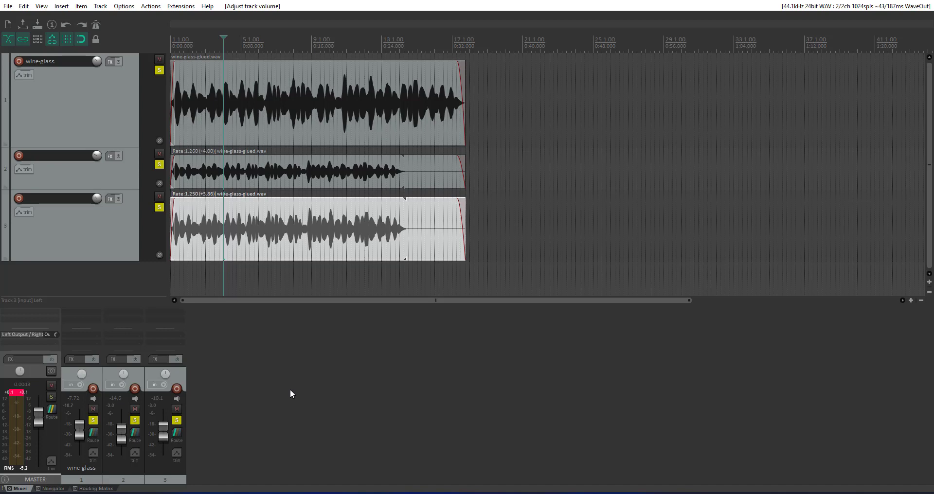
- Open the third-track item's properties, highlight its playback rate and move the dialog clear of the audio items
key("alt+Tab")
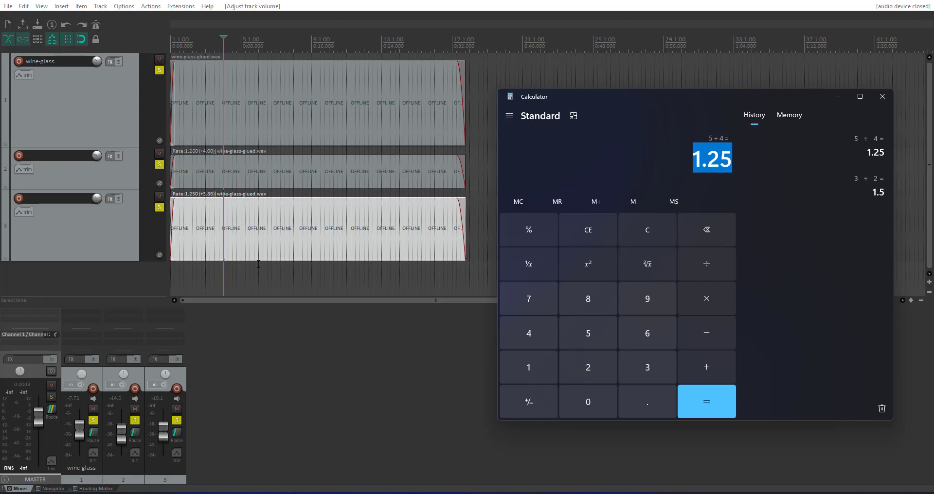
left_click(267, 241)
double_click(301, 250)
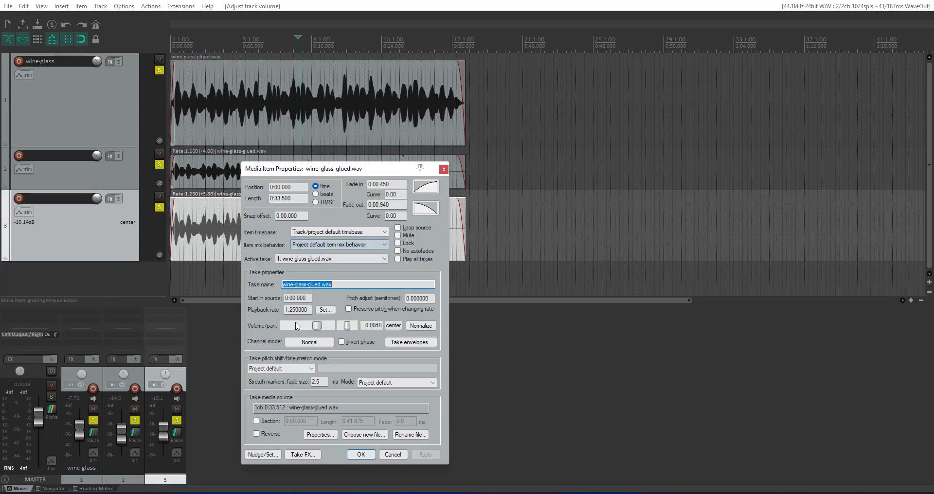
left_click_drag(286, 310, 296, 312)
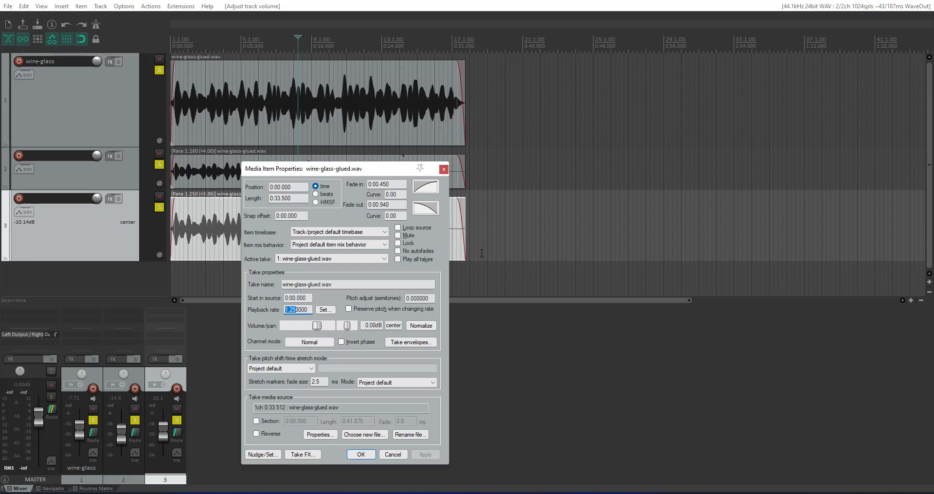
left_click_drag(379, 171, 660, 111)
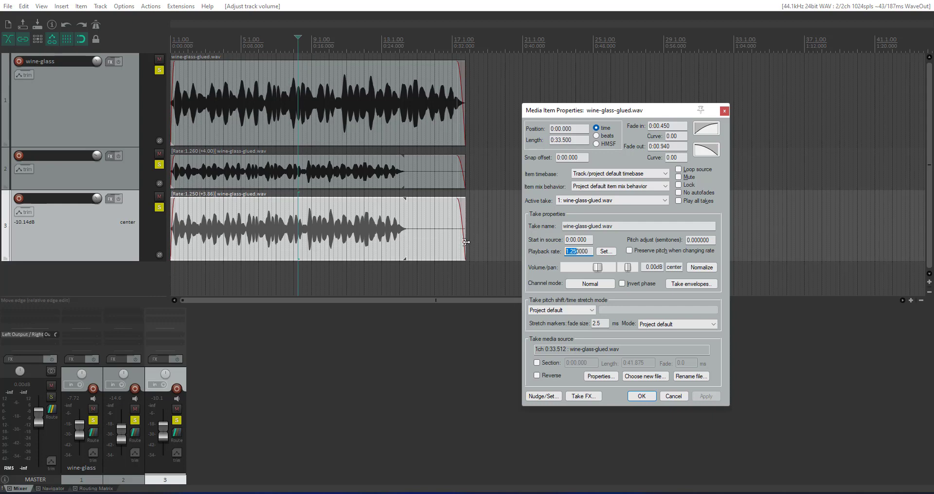
left_click(466, 242)
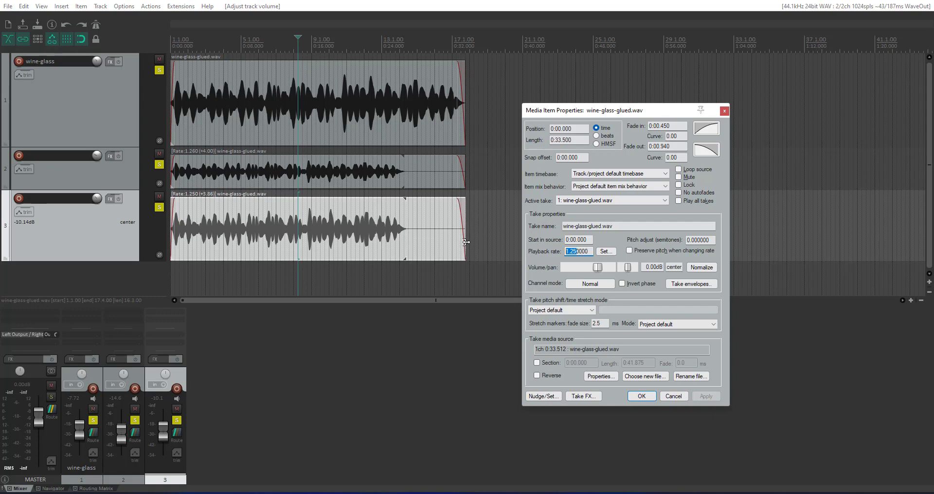